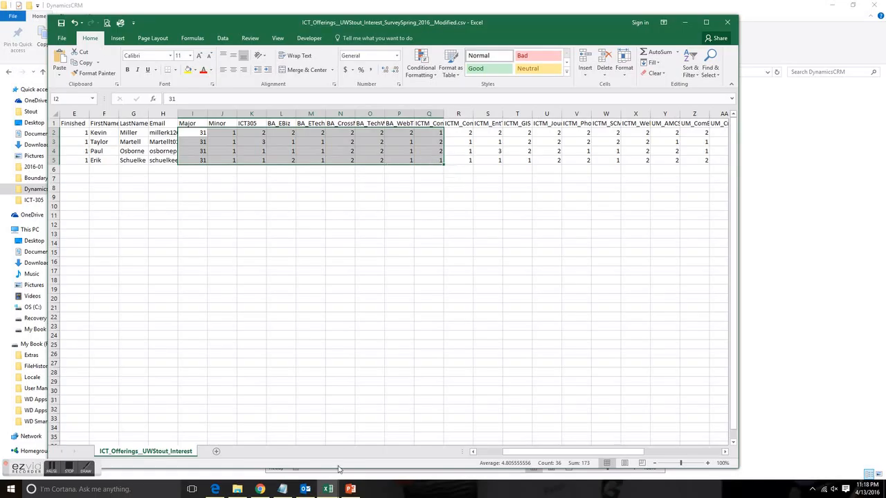
Bring up the DynamicsCRMImportTemplate.xlsm workbook and copy rows 2 to 5 of the ICT offerings survey CSV
mouse_move(334, 492)
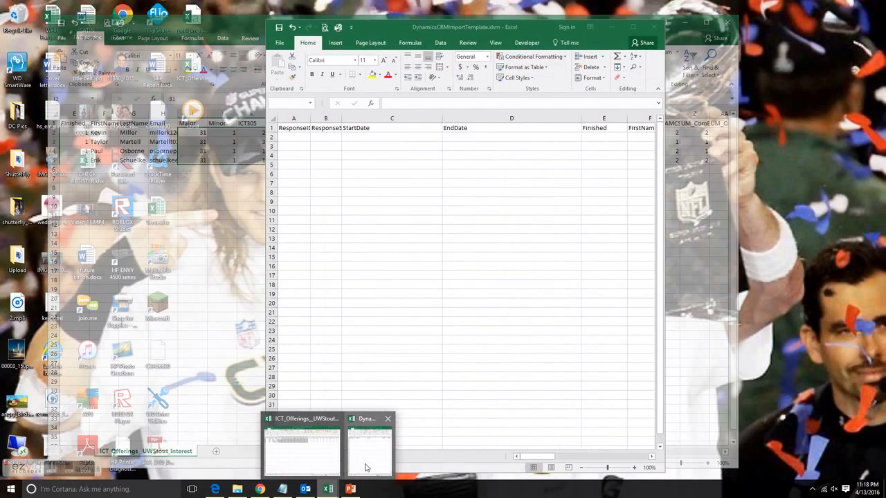
click(365, 465)
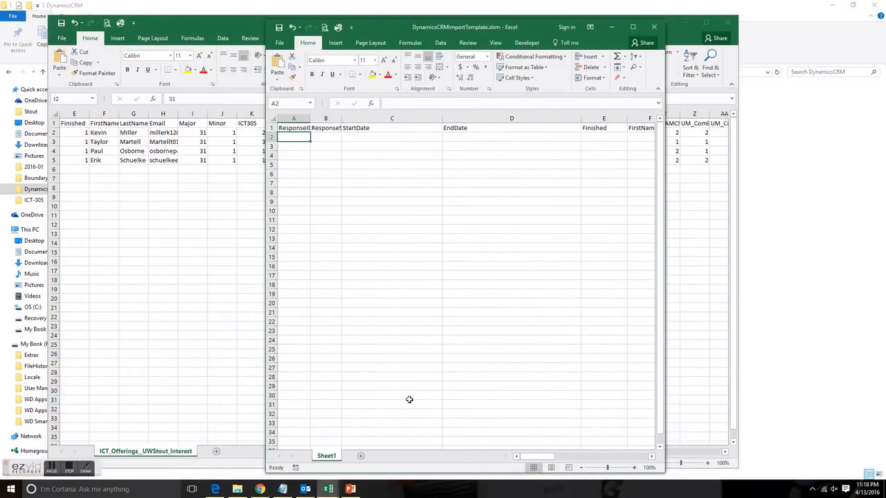
click(634, 28)
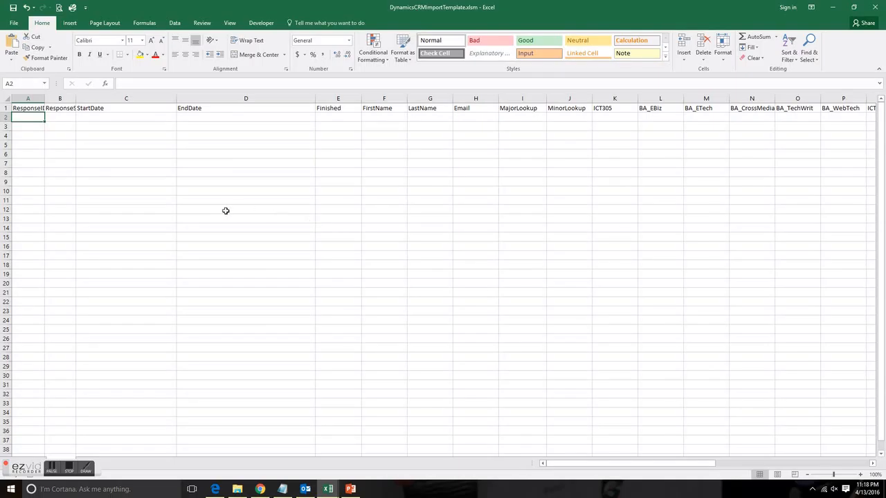
drag(250, 9, 577, 51)
drag(54, 133, 56, 159)
right_click(56, 143)
click(69, 162)
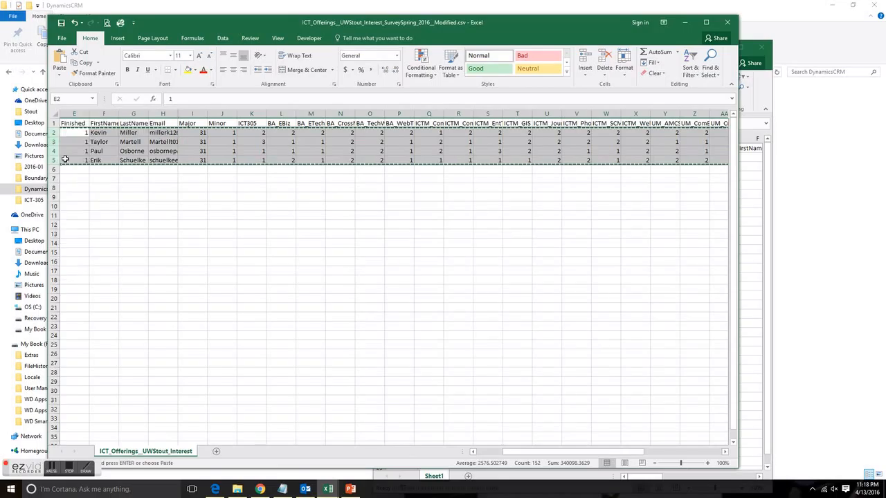
Paste the copied survey rows into the DynamicsCRMImportTemplate.xlsm sheet, starting at row 2
click(742, 48)
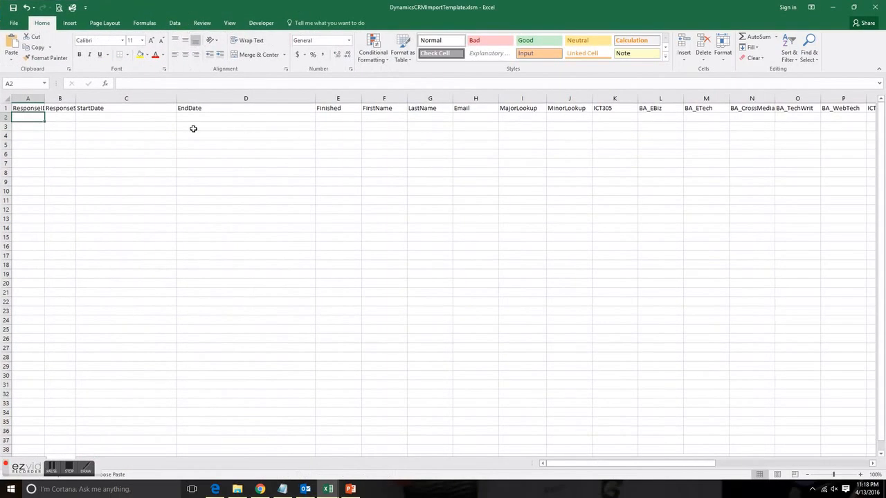
right_click(4, 117)
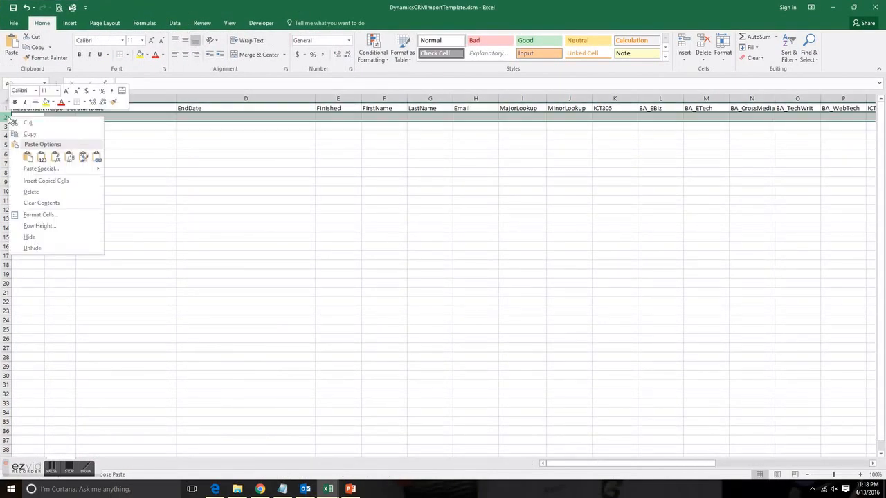
click(27, 157)
click(67, 181)
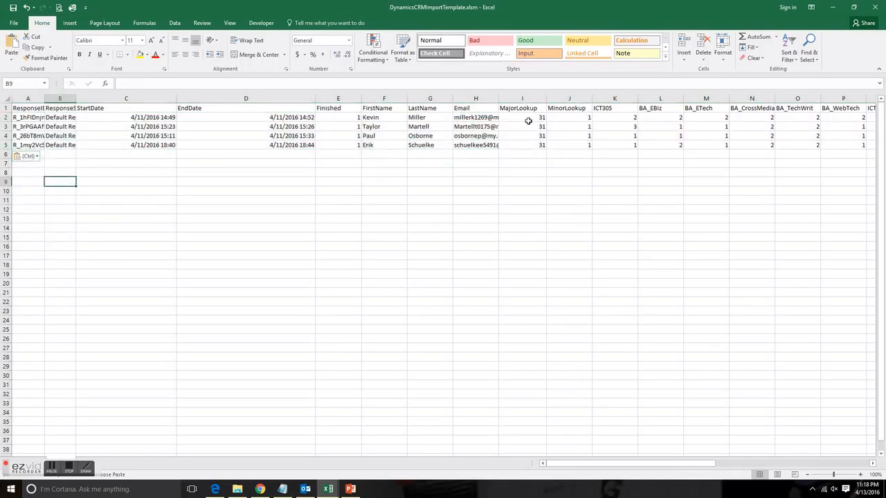
Examine the coded values in the first record's MajorLookup, MinorLookup and BA interest columns
click(526, 119)
click(567, 117)
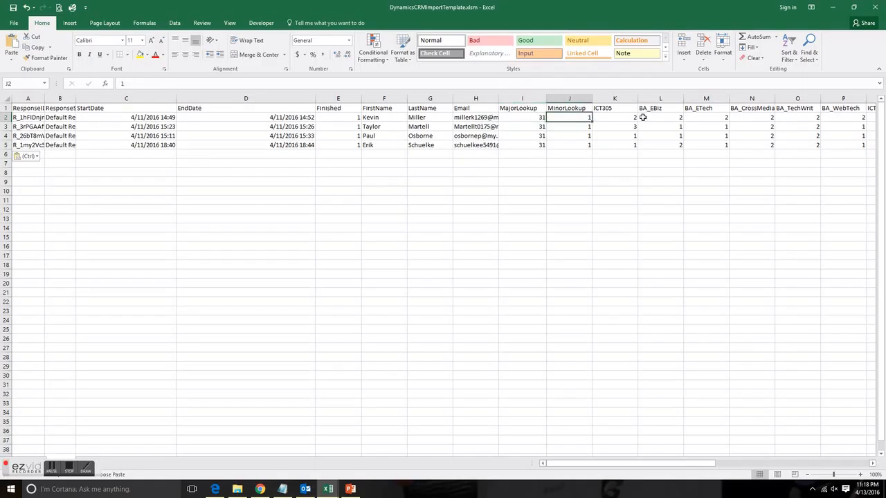
drag(642, 118, 770, 120)
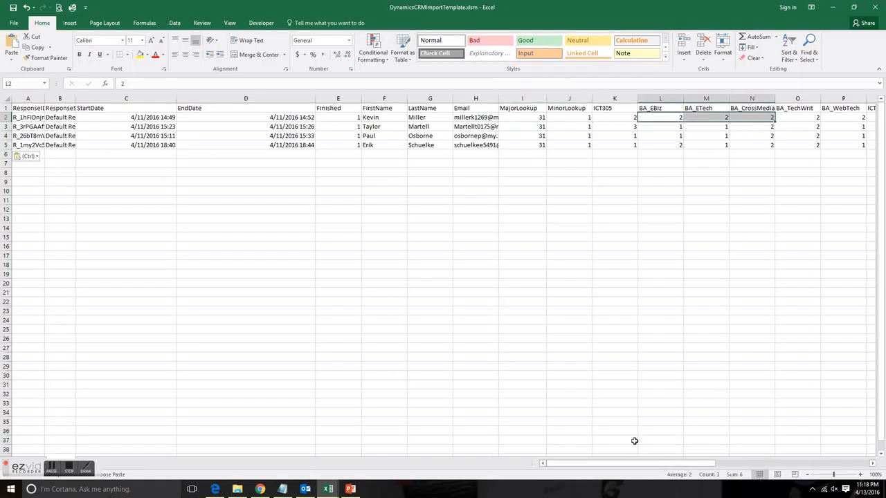
click(118, 172)
click(31, 126)
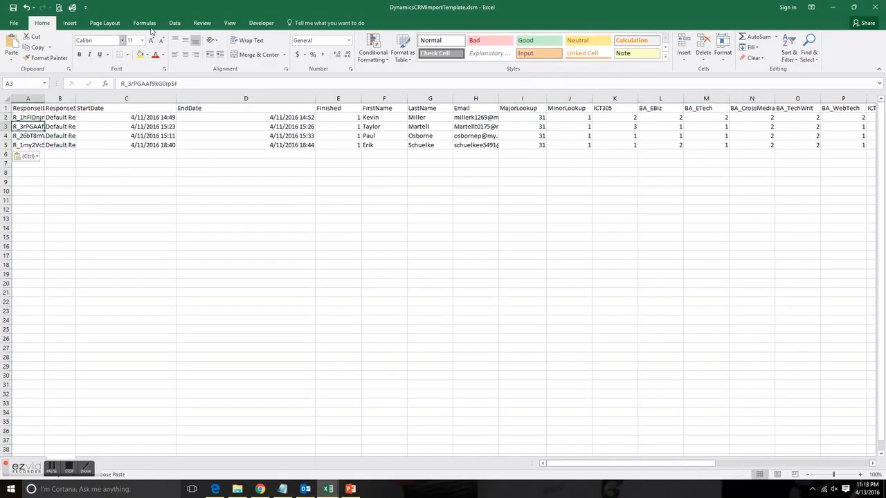
Run Macro1 on the pasted survey rows and check the resulting DeclaredMajor and DeclaredMinor columns
click(251, 24)
click(30, 48)
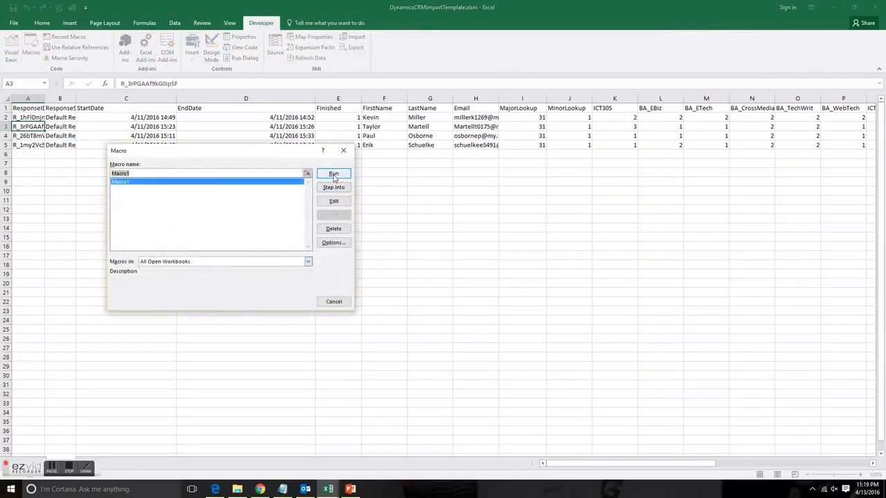
click(333, 174)
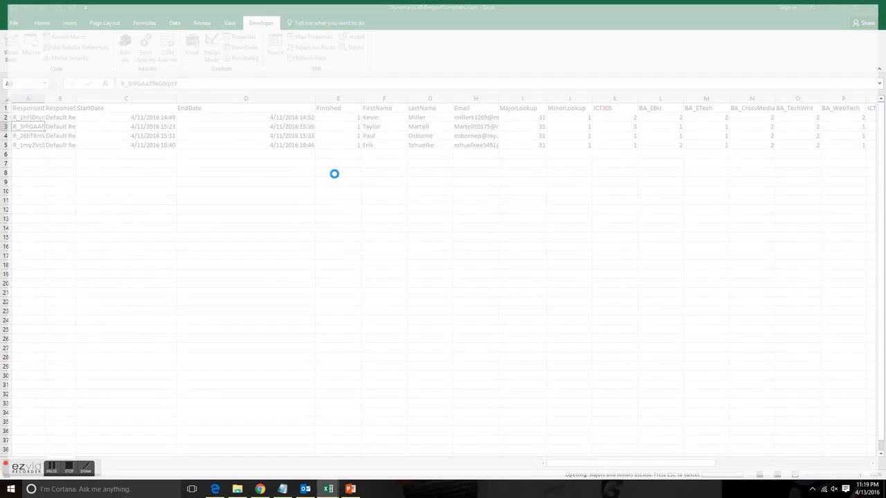
click(606, 416)
drag(612, 464, 652, 464)
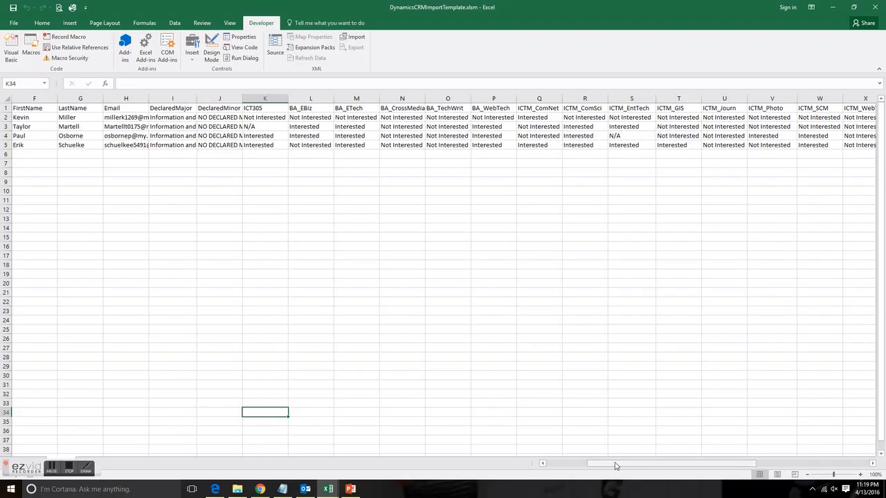
drag(614, 465, 596, 463)
click(349, 120)
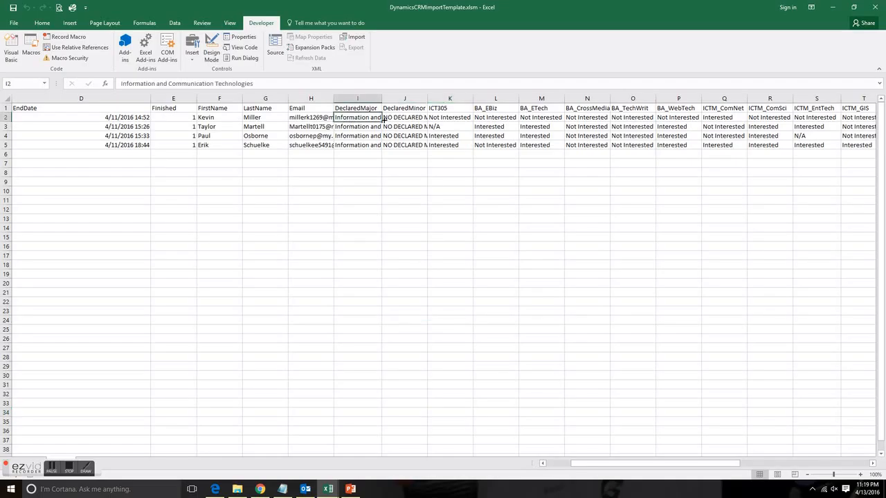
click(398, 120)
click(372, 119)
Save the workbook in CSV (Comma delimited) format, replacing DynamicsCRMImportTemplate.csv in C:\DynamicsCRM and keeping that format
click(15, 24)
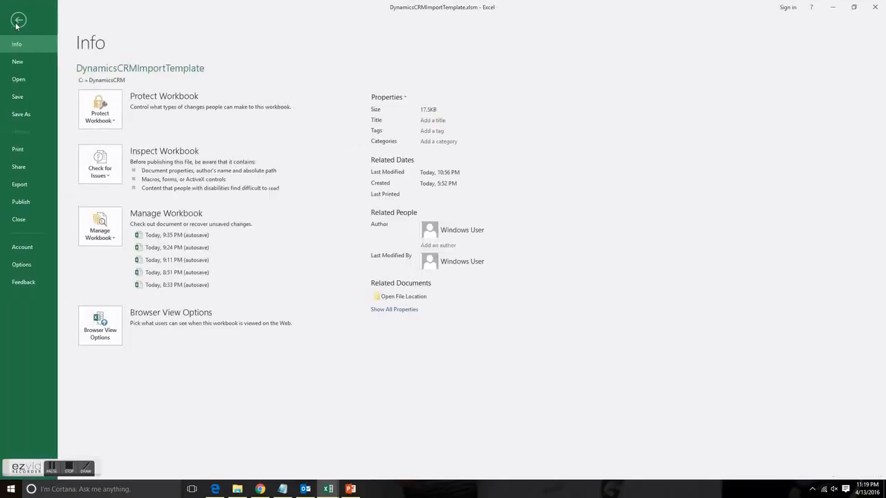
click(18, 114)
click(254, 94)
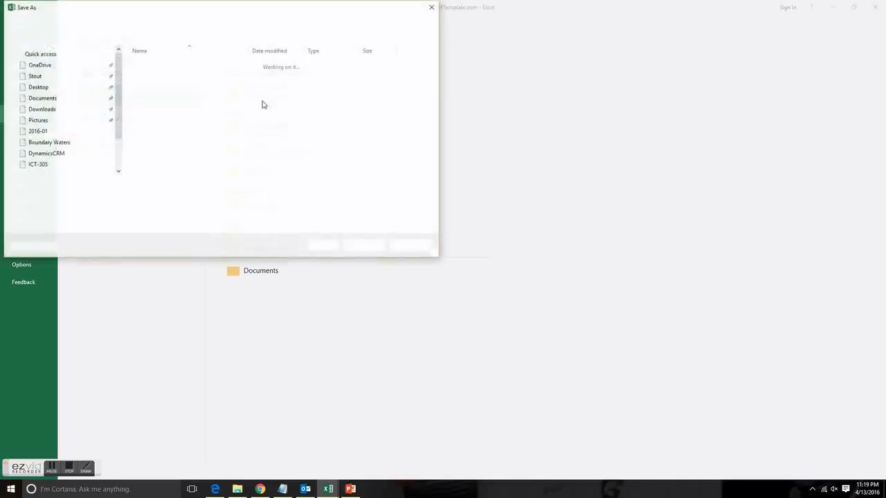
click(161, 22)
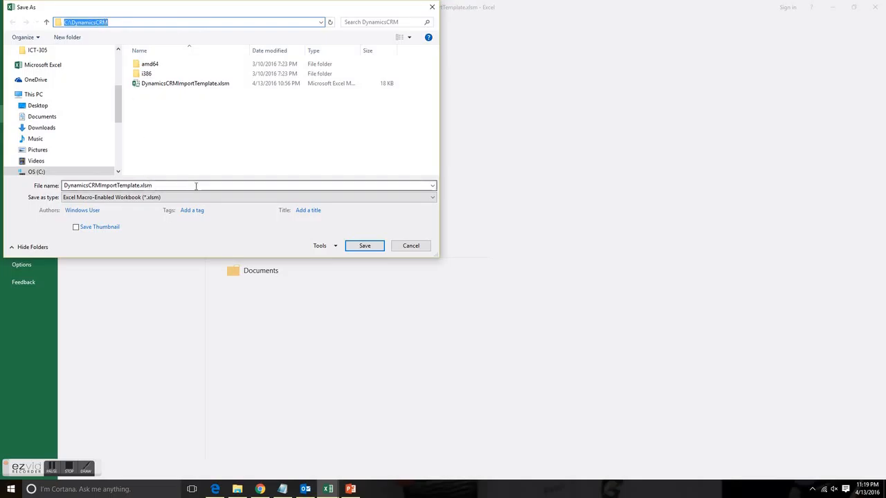
click(173, 201)
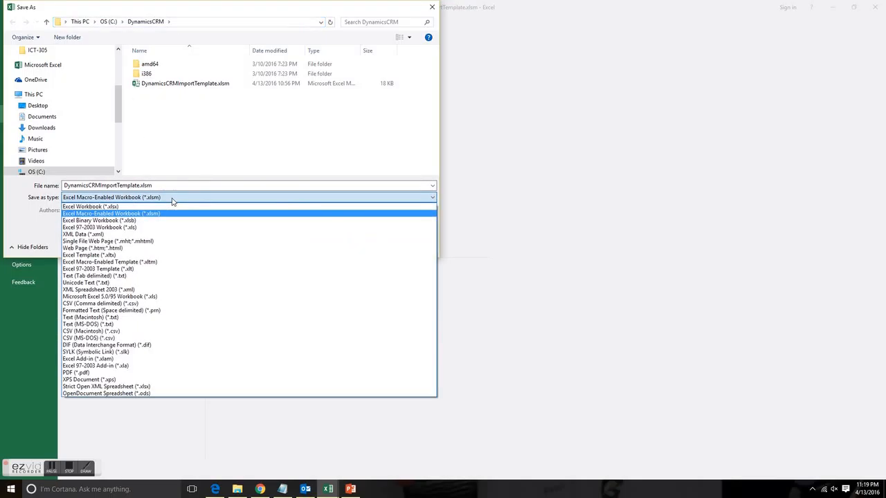
click(136, 305)
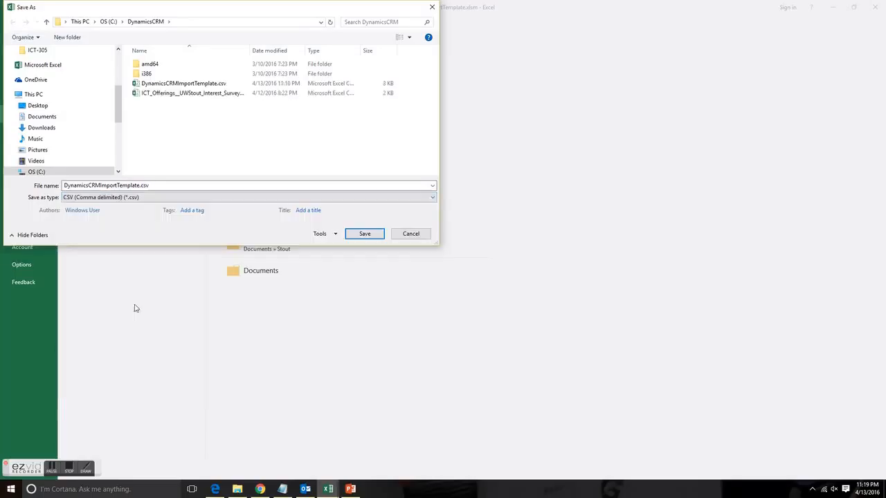
click(189, 84)
click(364, 233)
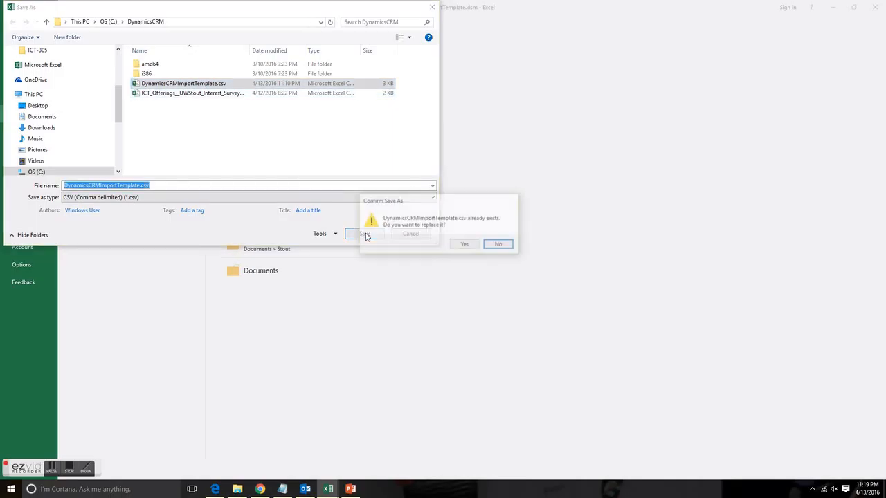
click(463, 245)
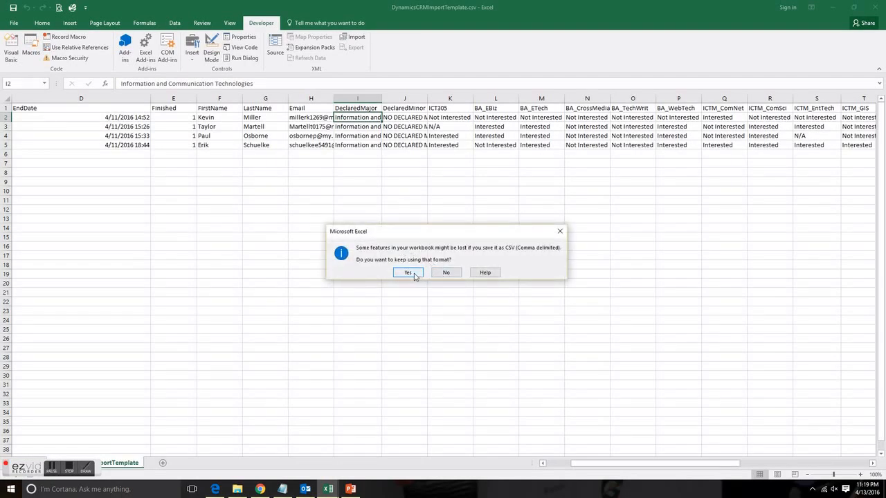
click(408, 273)
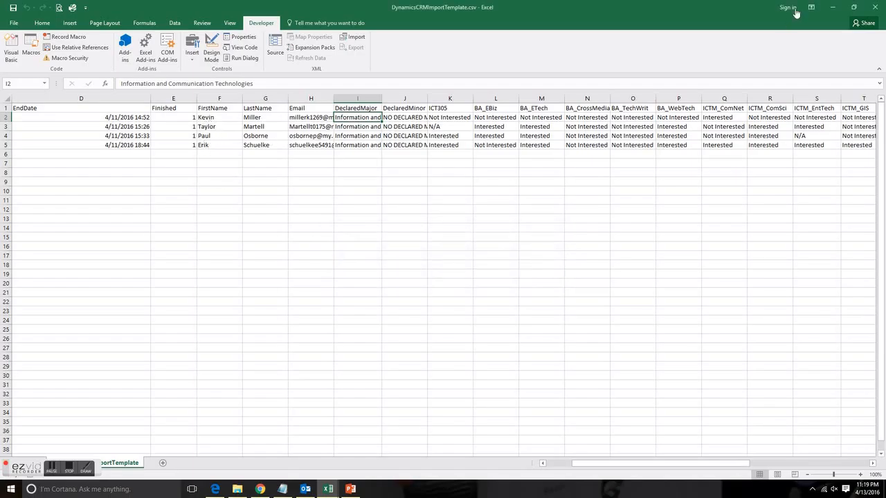
Close the import template, the majors and minors list and the survey workbook without saving changes
click(875, 7)
click(447, 258)
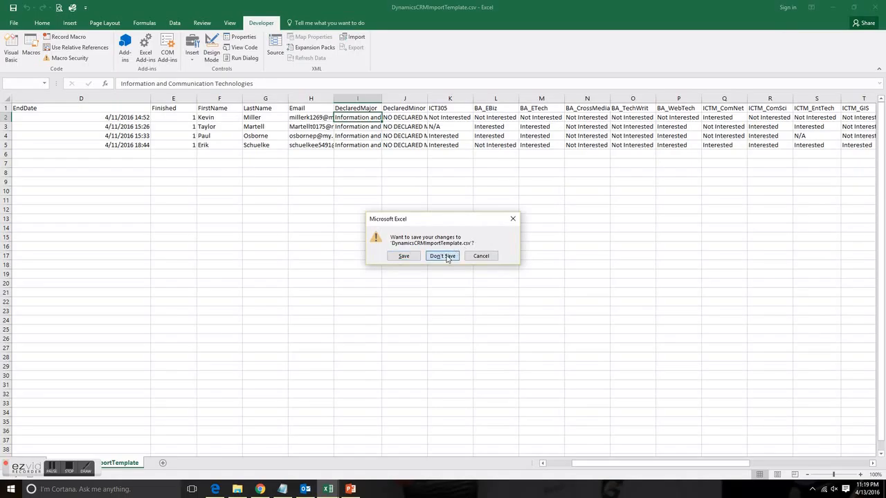
click(875, 7)
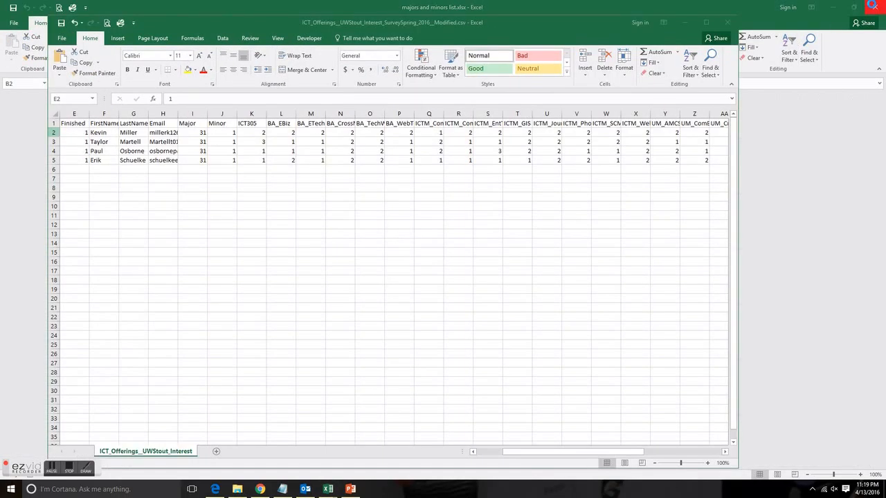
click(728, 24)
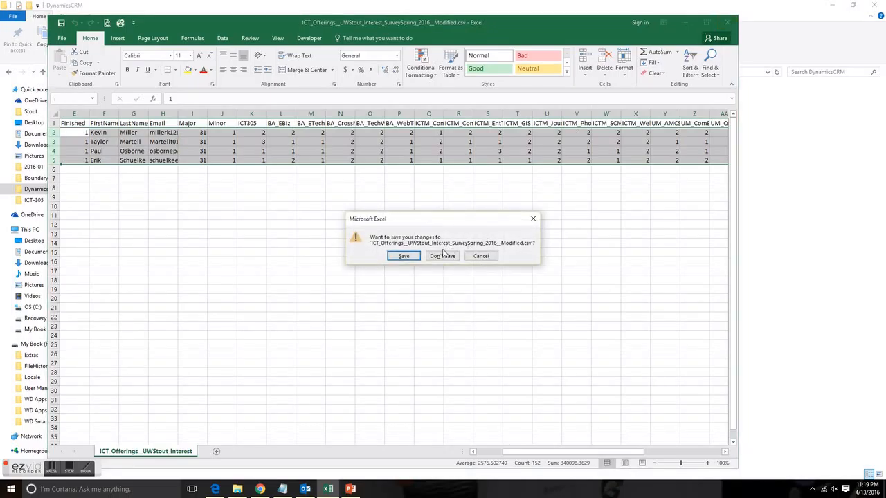
click(440, 256)
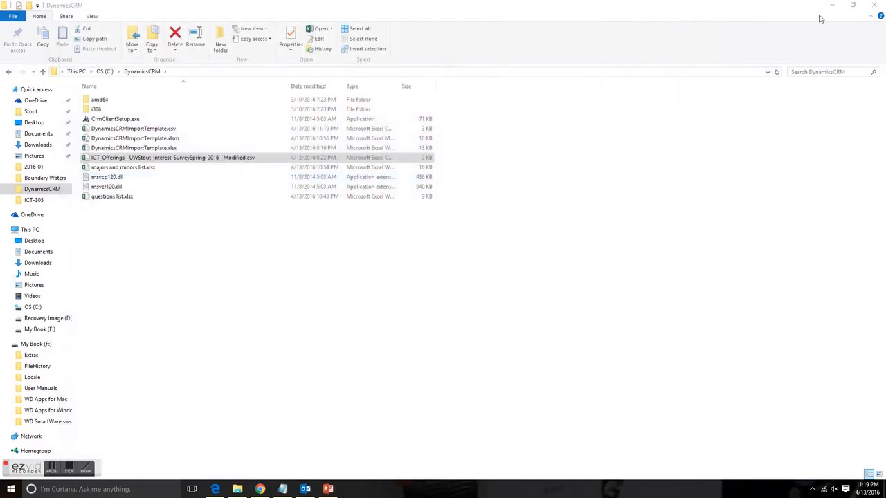
Minimize the DynamicsCRM folder window and switch to the Microsoft Dynamics CRM leads page in the Edge browser
click(831, 5)
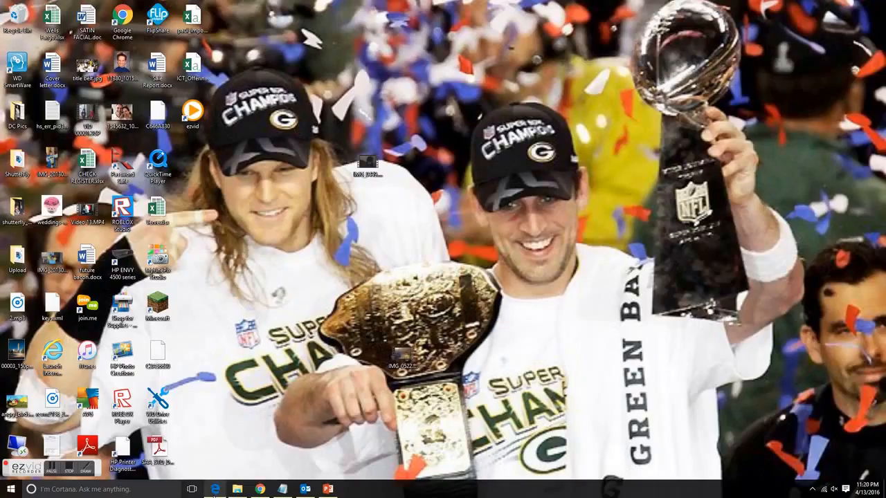
click(216, 490)
click(54, 7)
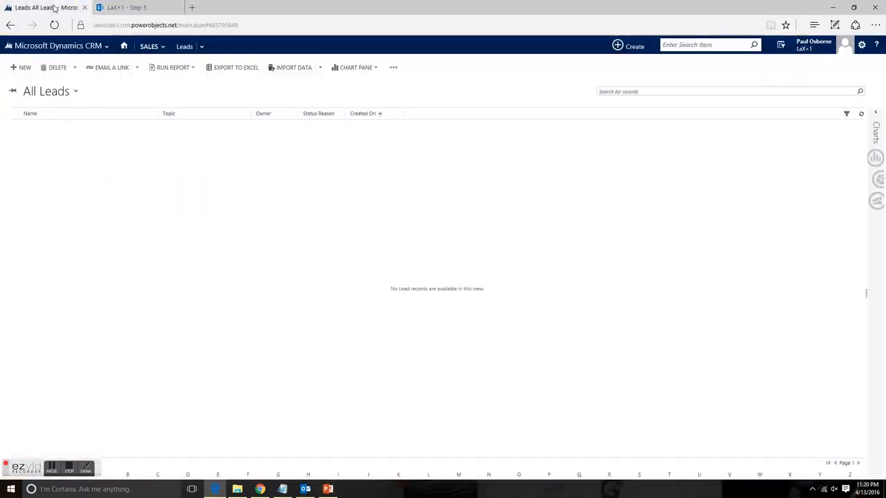
Check the "All leads in current fiscal year" view, and return to the All Leads view
click(78, 94)
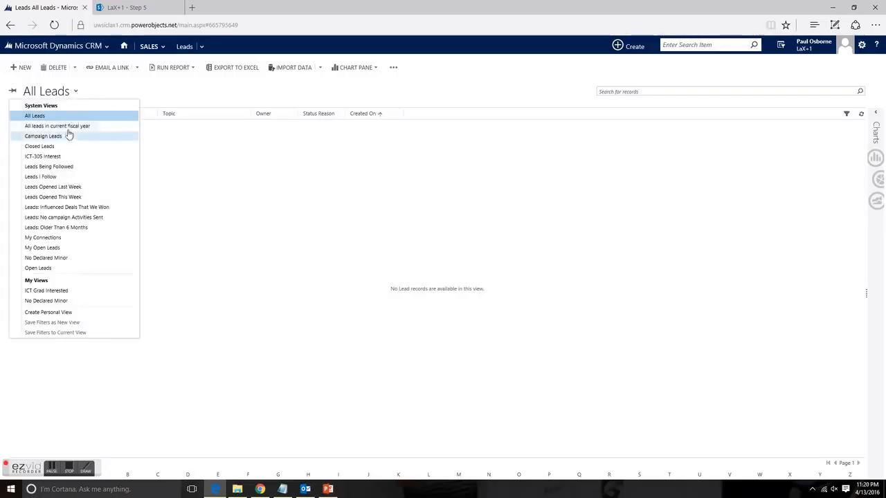
click(70, 124)
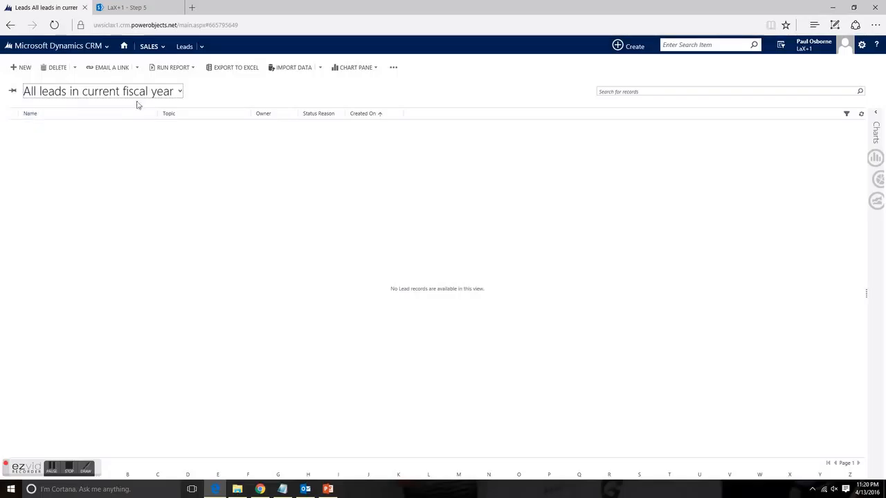
click(179, 91)
click(34, 116)
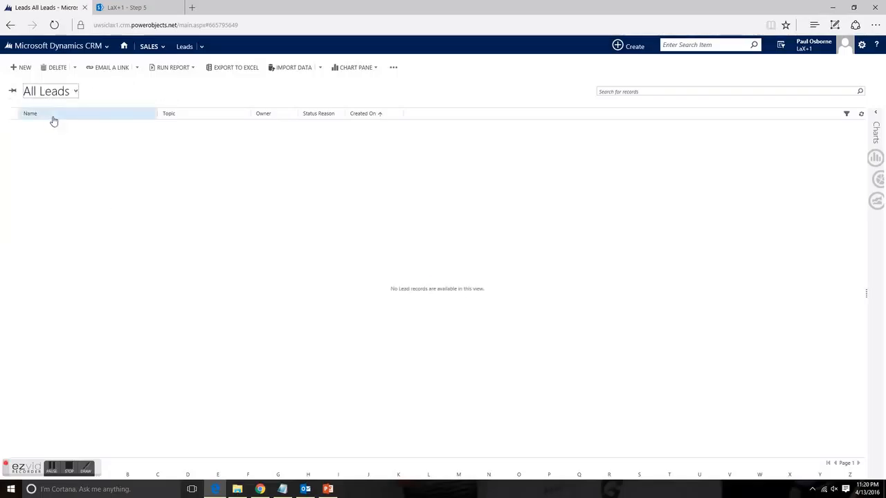
Start a lead data import and upload DynamicsCRMImportTemplate.csv from C:\DynamicsCRM
click(293, 68)
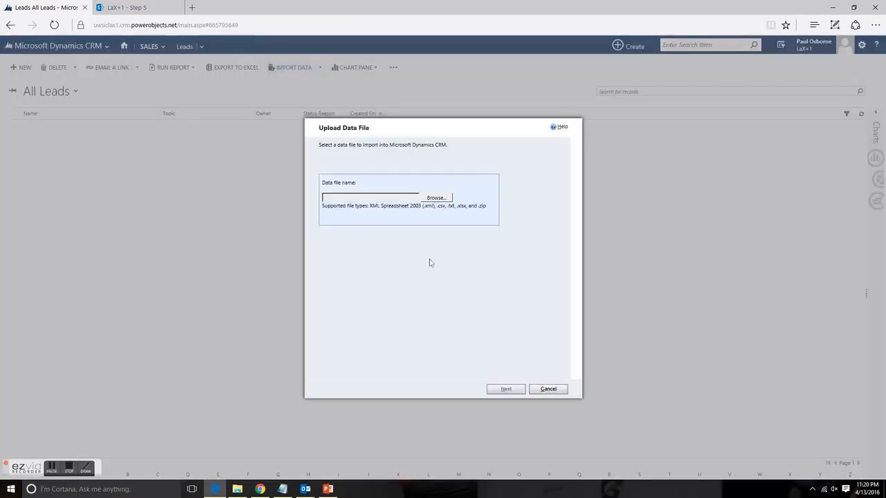
click(436, 198)
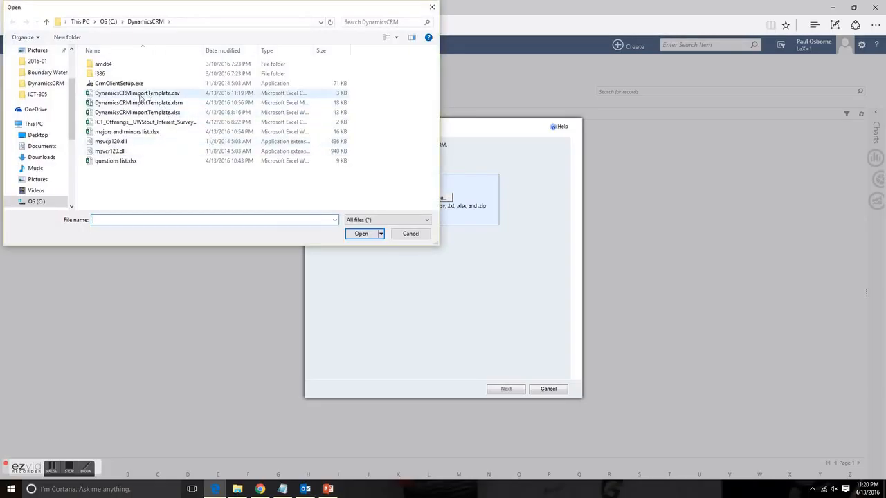
click(138, 97)
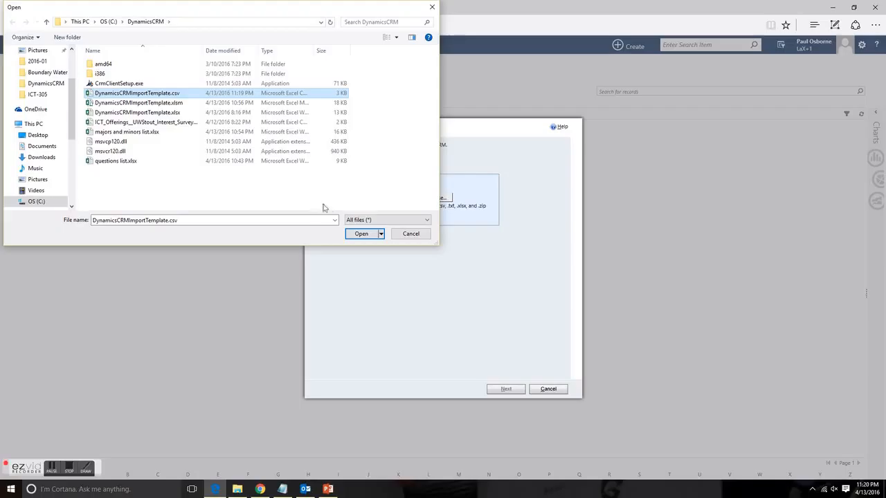
click(365, 234)
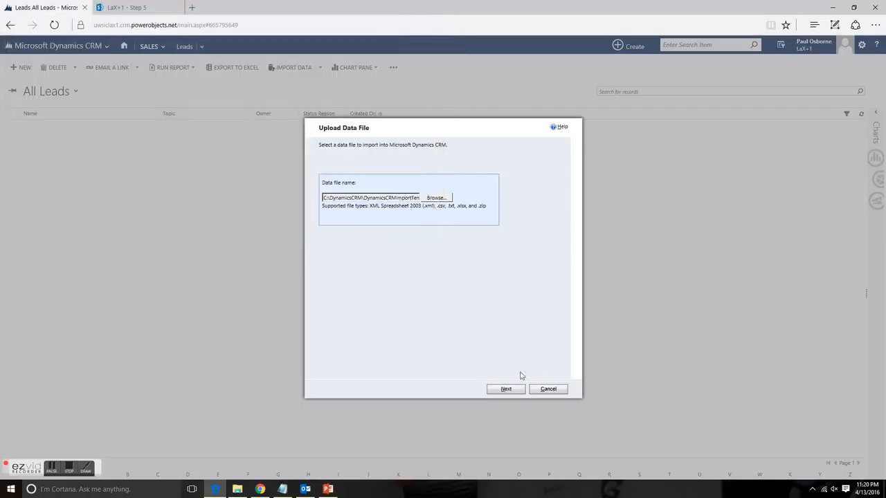
click(504, 389)
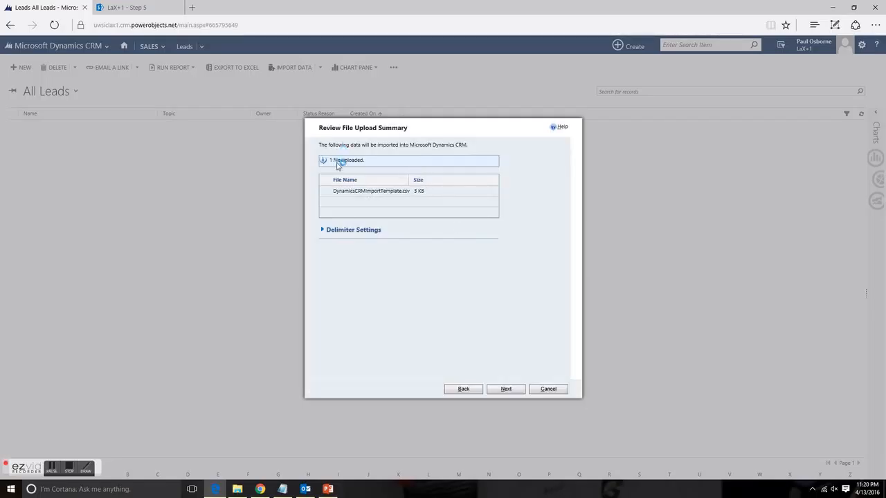
Apply the QualtricsSurveyImport-Prod data map and submit the lead import with duplicates disallowed and the default owner
click(508, 389)
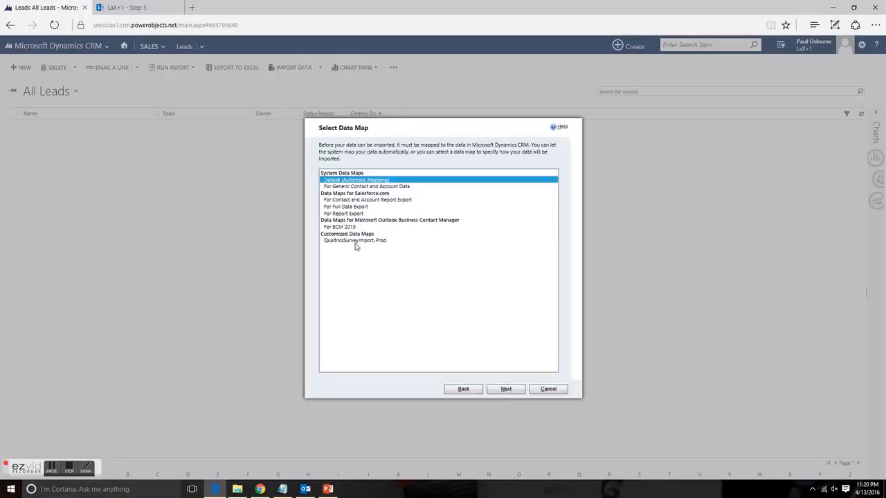
click(348, 241)
click(506, 390)
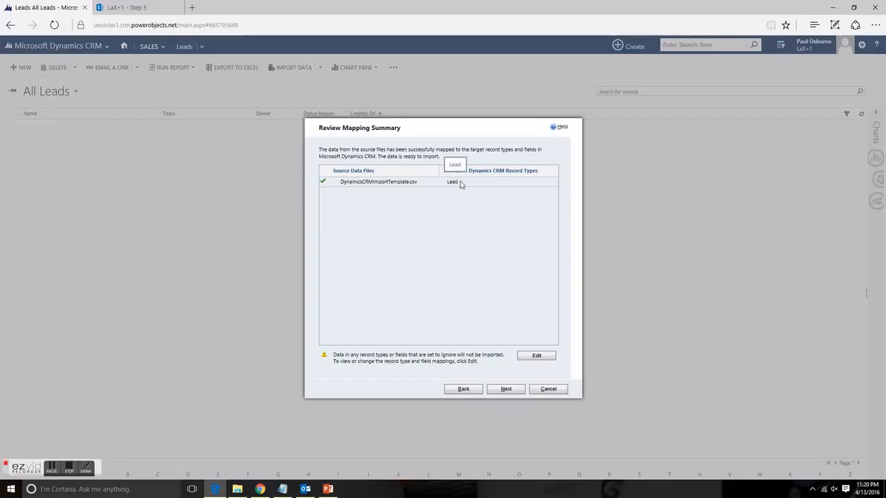
click(508, 388)
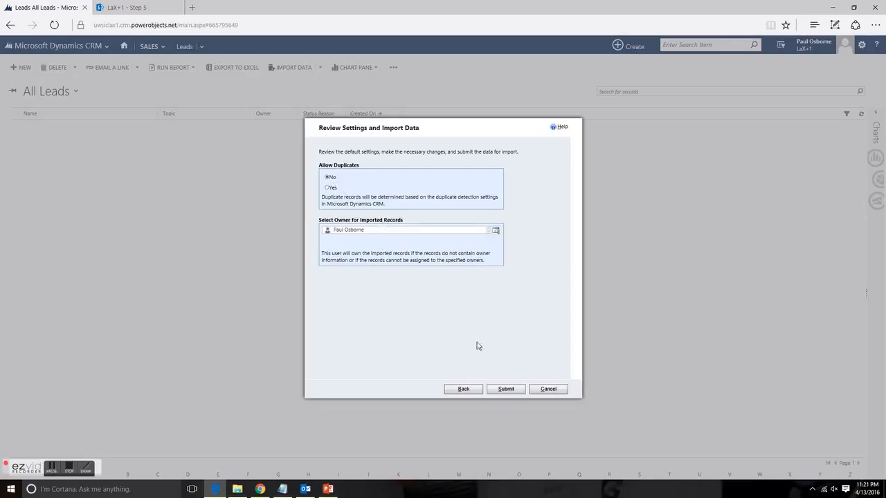
click(504, 391)
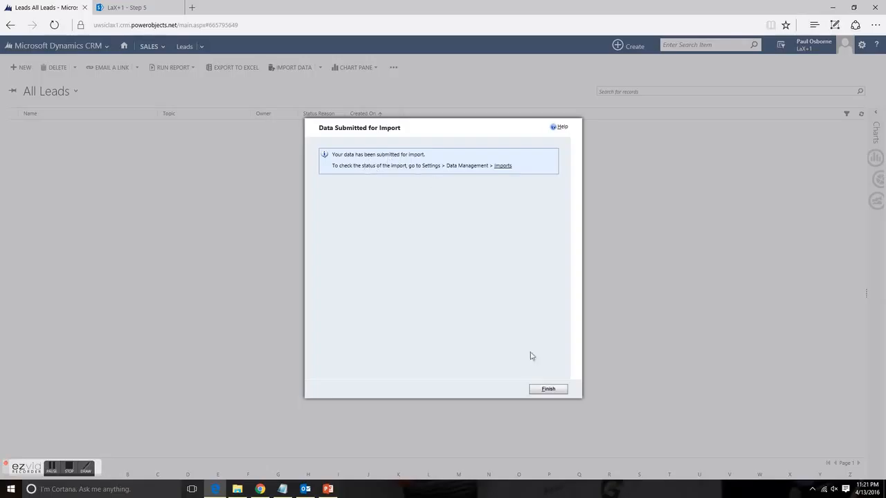
click(547, 391)
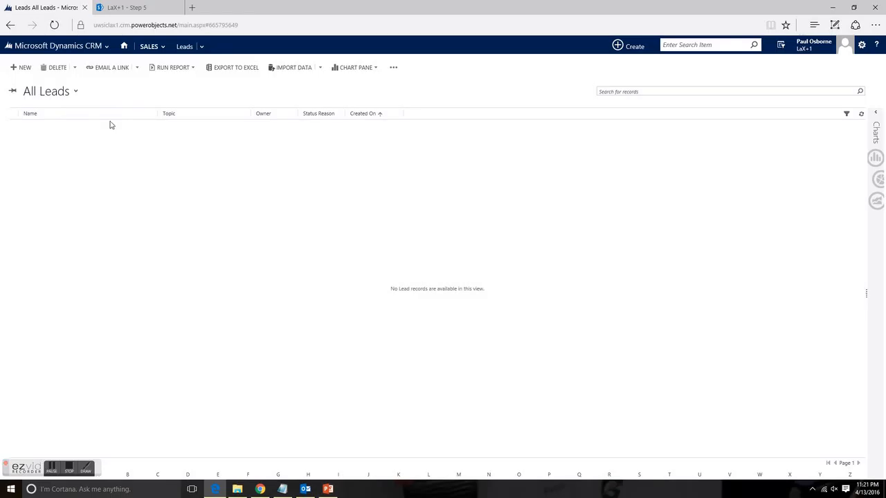
Start a new lead and enter the sample student's first and last name
click(25, 67)
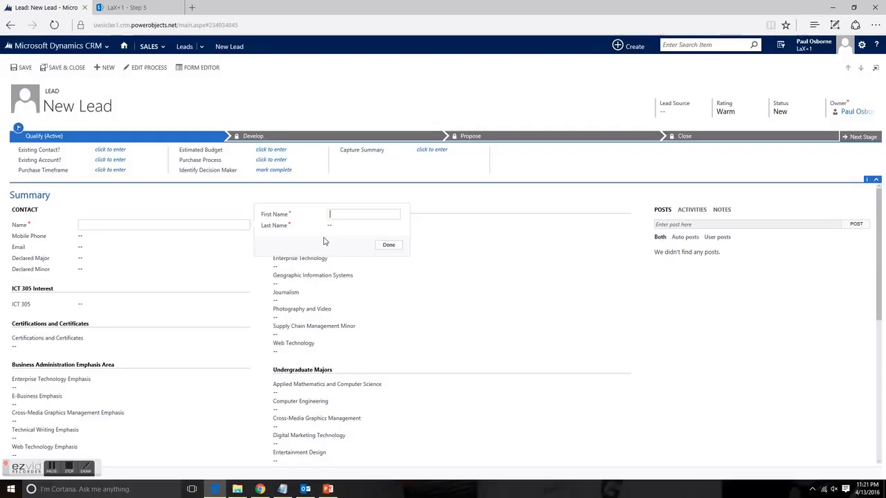
text(e)
key(Tab)
click(388, 246)
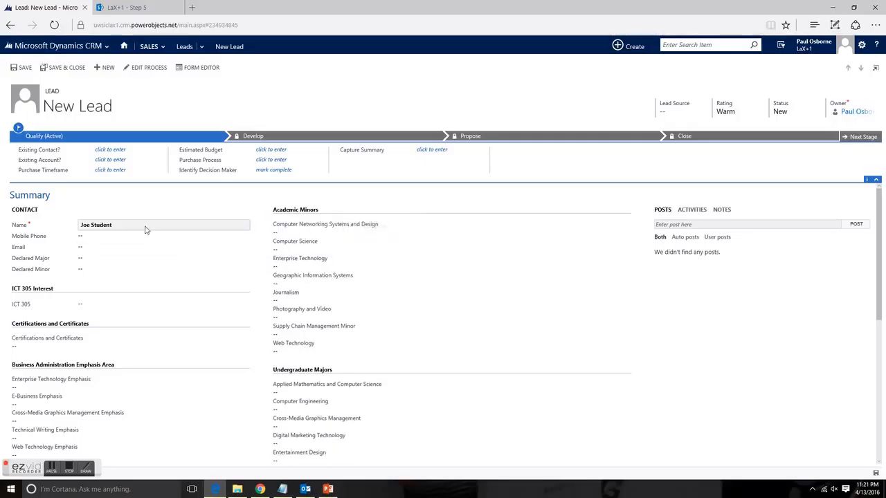
Examine the new lead form's ICT 305, certificates, emphasis, minors and majors fields, and return to the leads list without saving the lead
scroll(158, 230, down, 1)
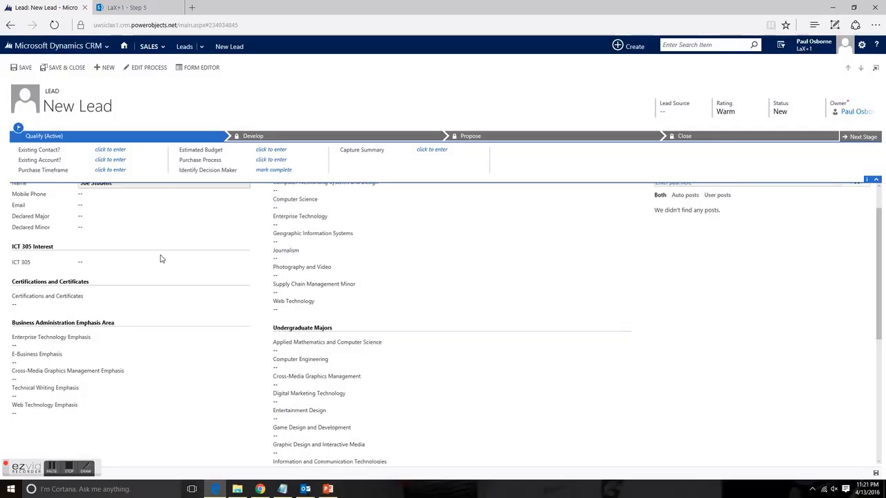
scroll(97, 268, up, 1)
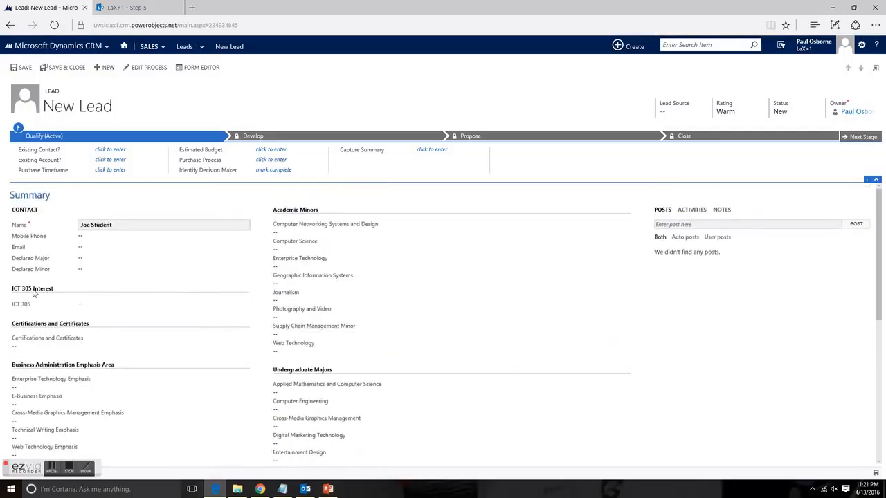
click(97, 306)
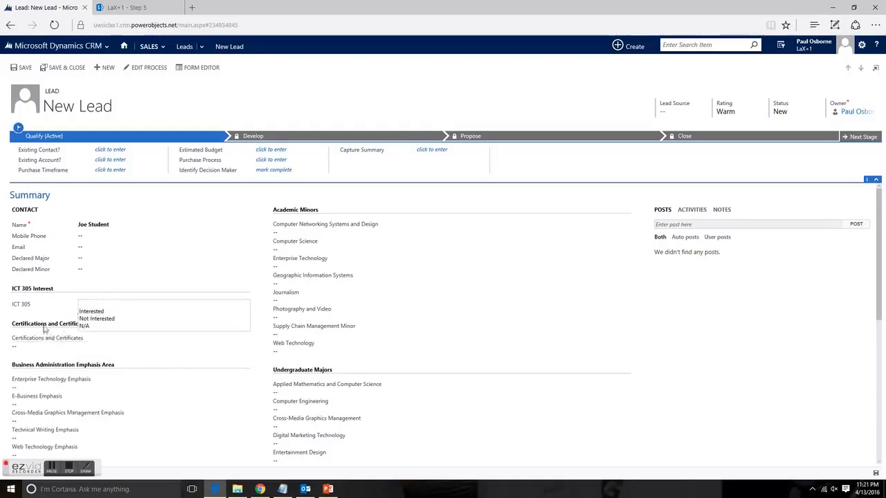
click(89, 341)
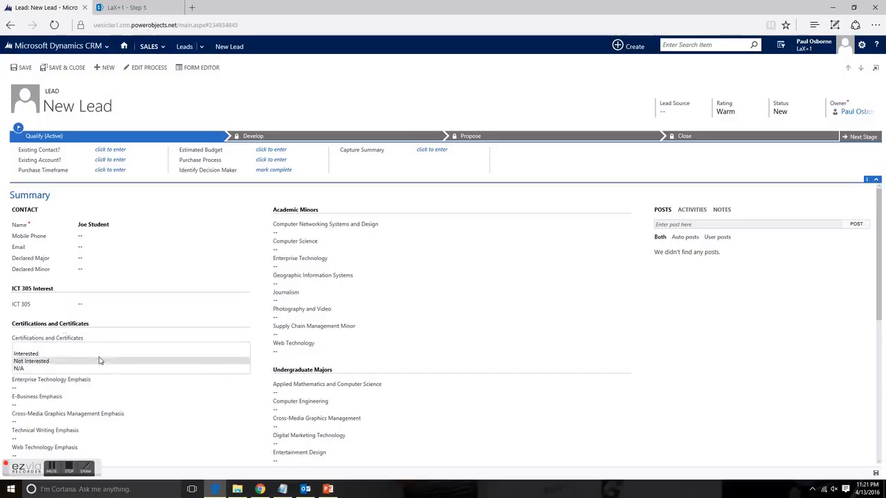
click(49, 328)
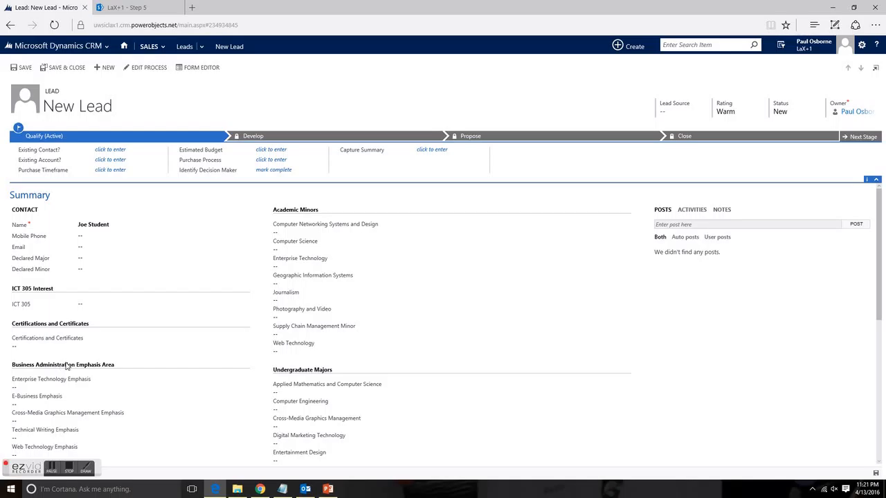
scroll(323, 369, down, 3)
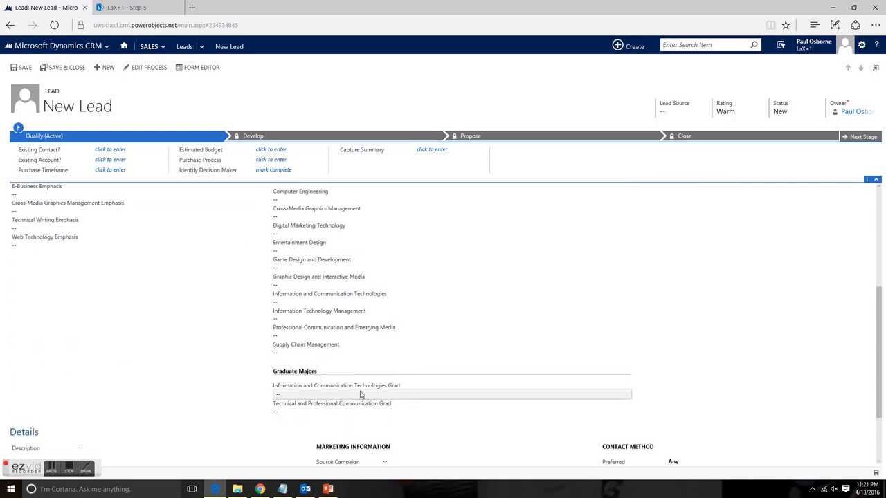
scroll(361, 391, down, 1)
scroll(364, 386, up, 4)
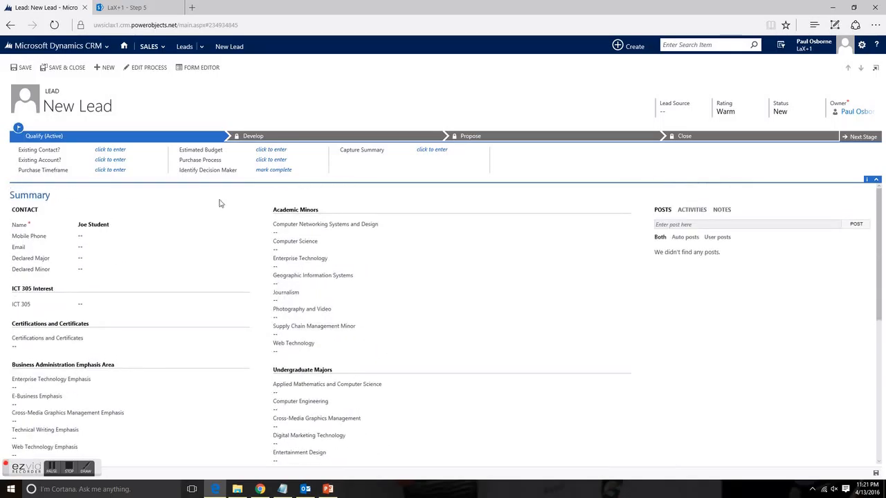
click(184, 53)
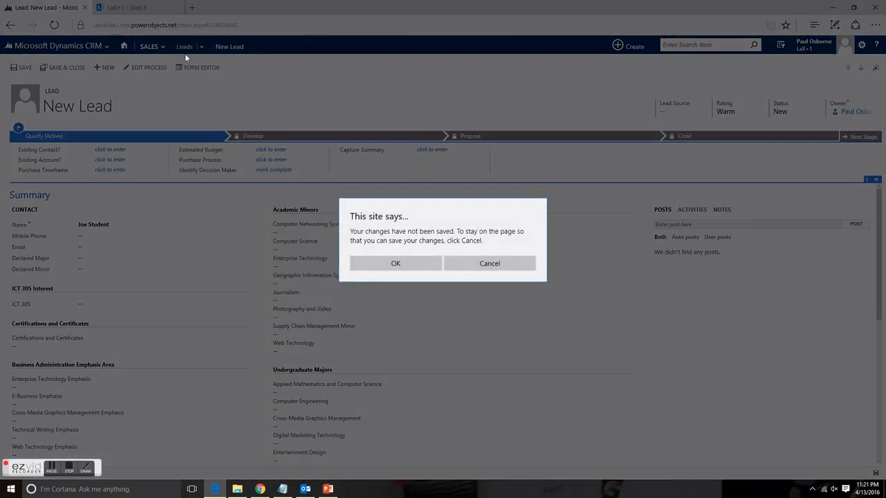
click(399, 262)
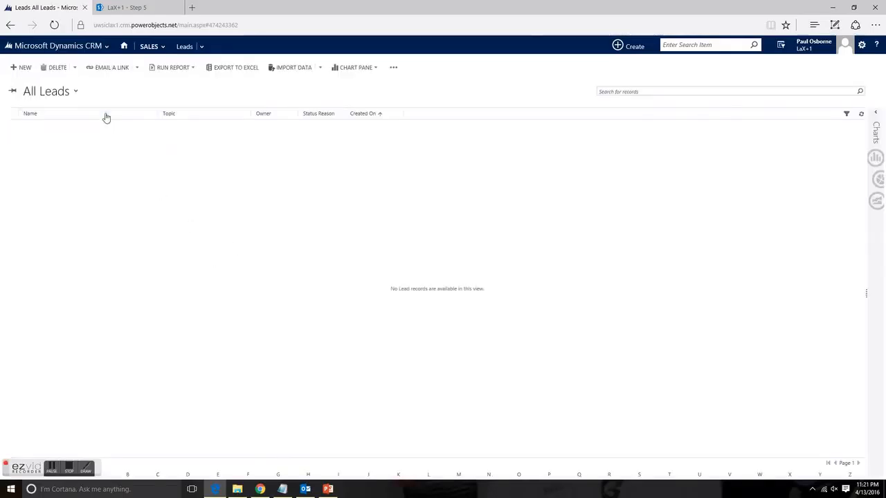
Reload the leads list by switching to the "All leads in current fiscal year" view and back to All Leads
click(78, 94)
click(61, 125)
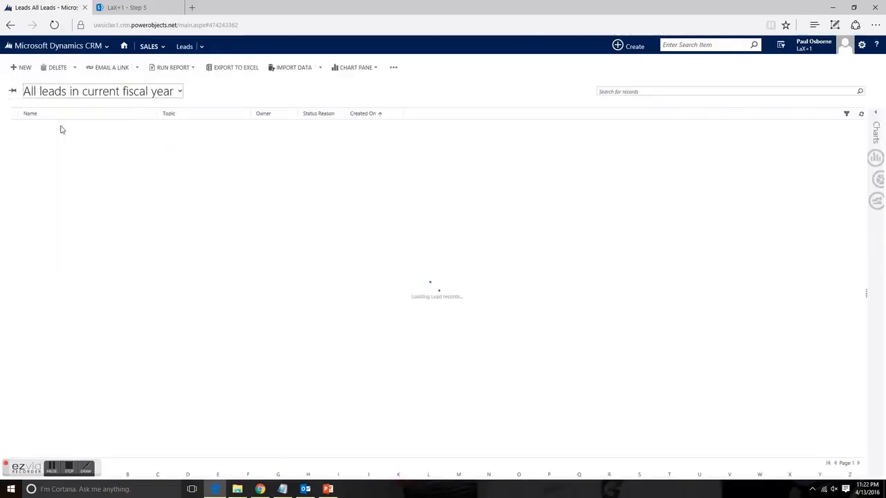
click(73, 97)
click(36, 115)
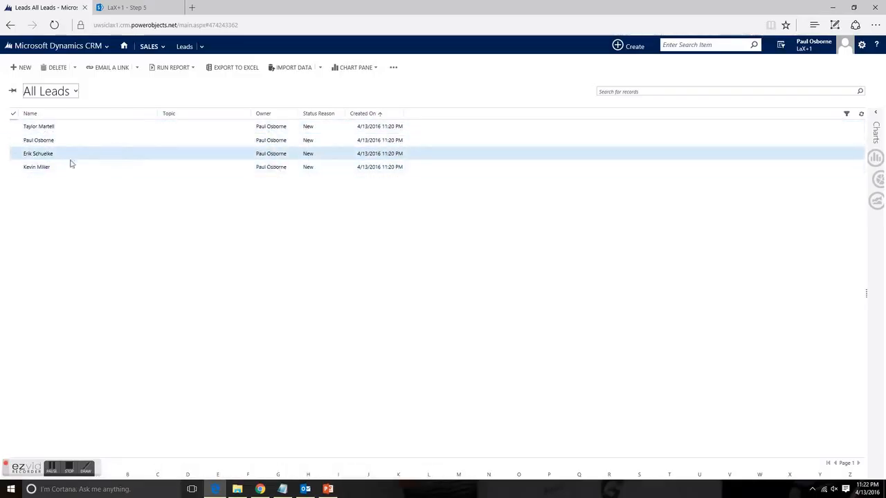
Open the first imported lead, review its contact details, declared major and program interests, and return to the leads list
click(45, 131)
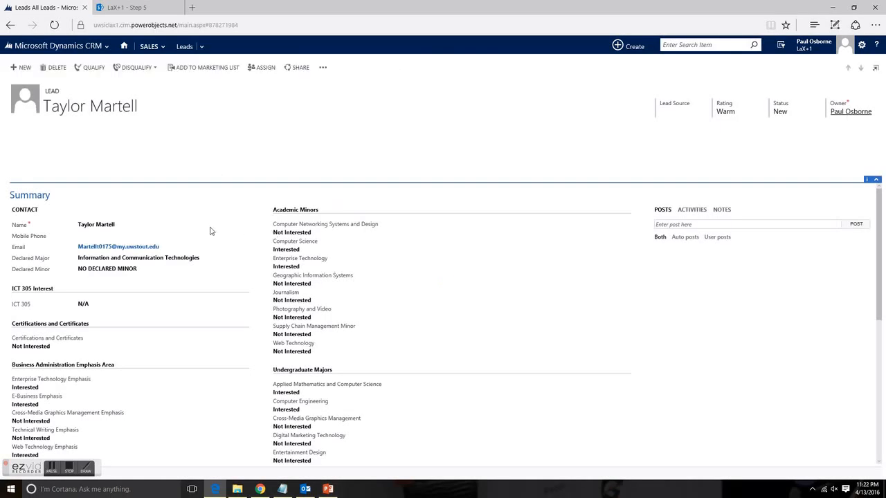
scroll(200, 225, down, 1)
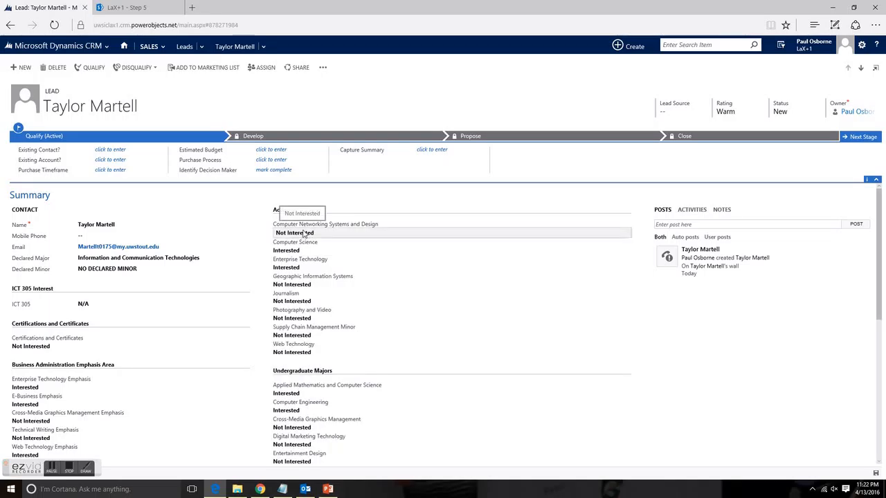
scroll(325, 277, down, 4)
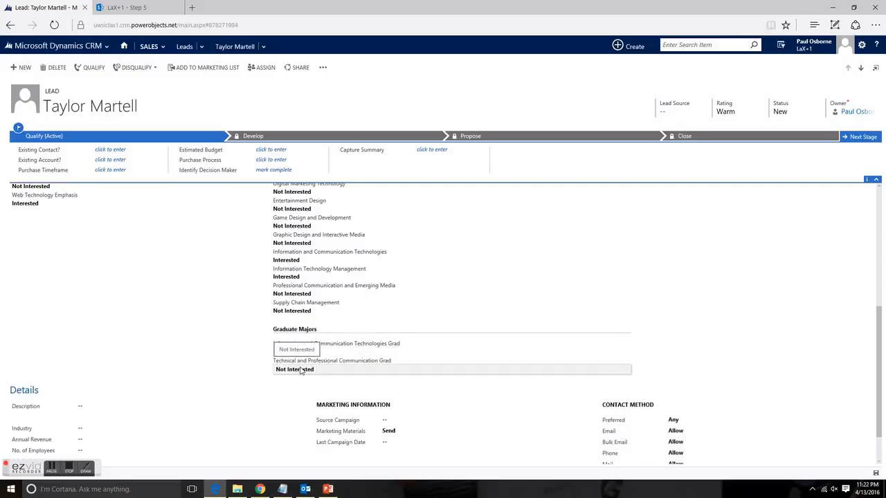
scroll(173, 337, up, 4)
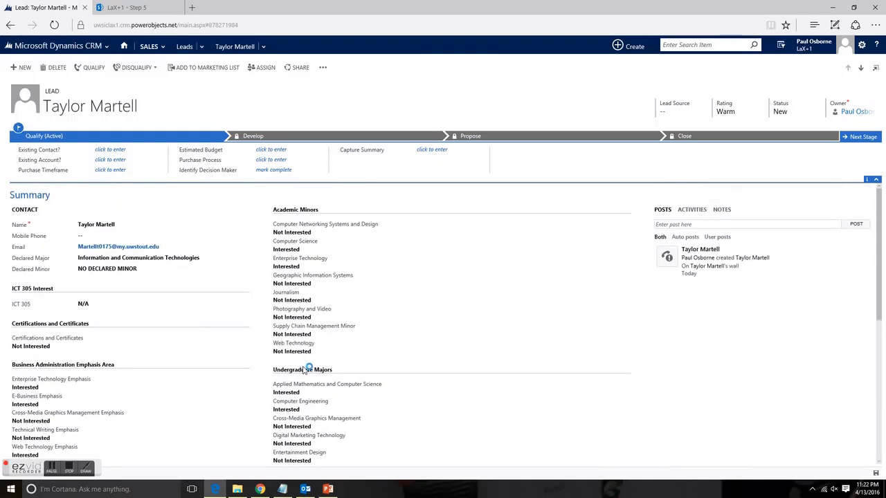
scroll(146, 327, down, 2)
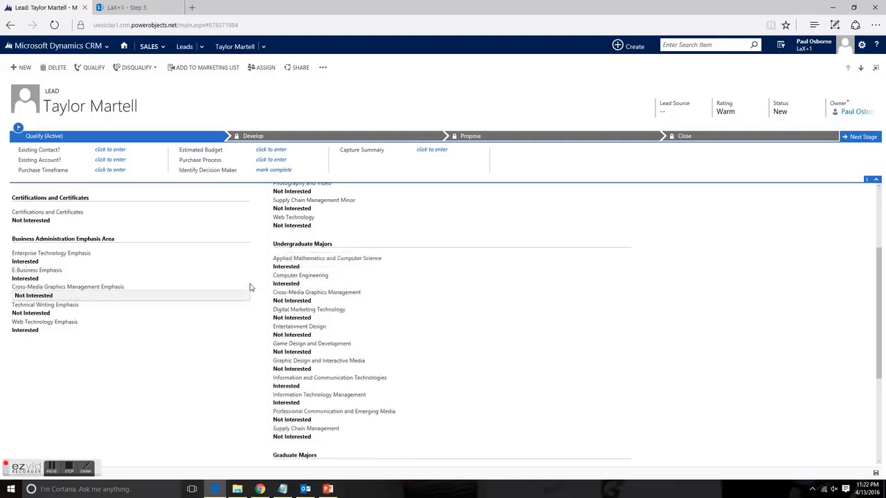
scroll(251, 288, up, 2)
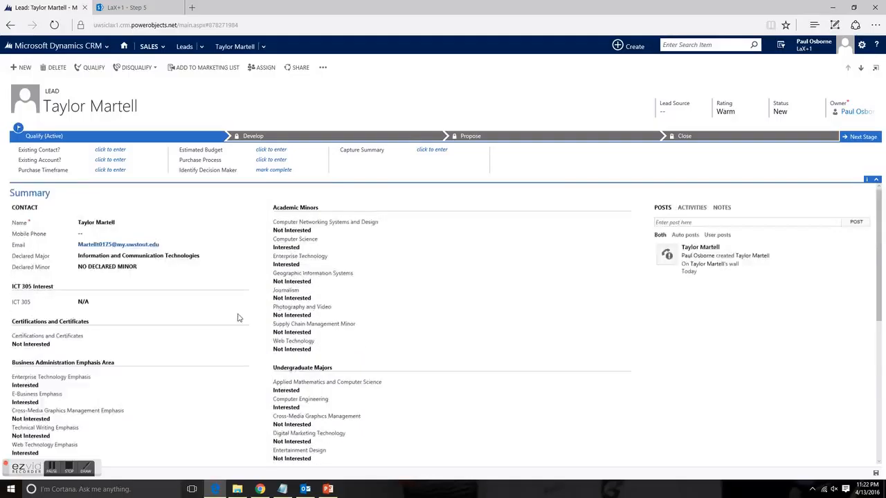
click(164, 48)
click(184, 47)
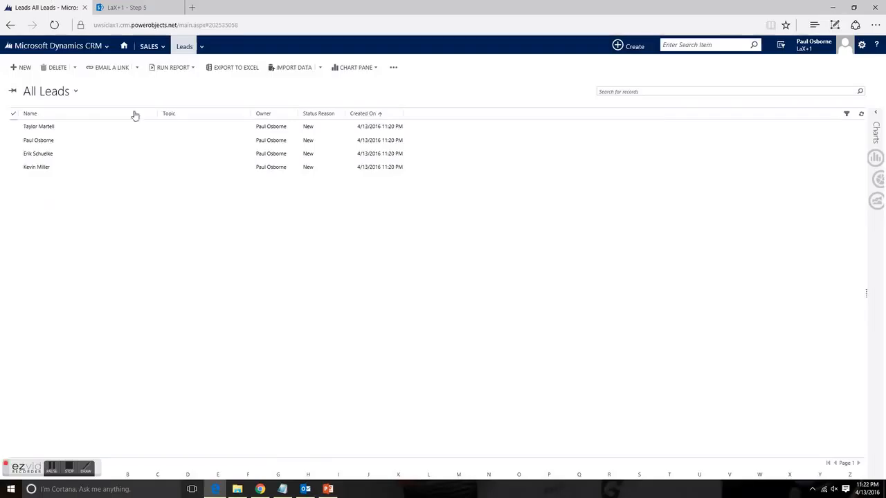
Review the leads in the ICT Grad Interested, ICT-305 Interest and personal No Declared Minor views, one after another
click(76, 93)
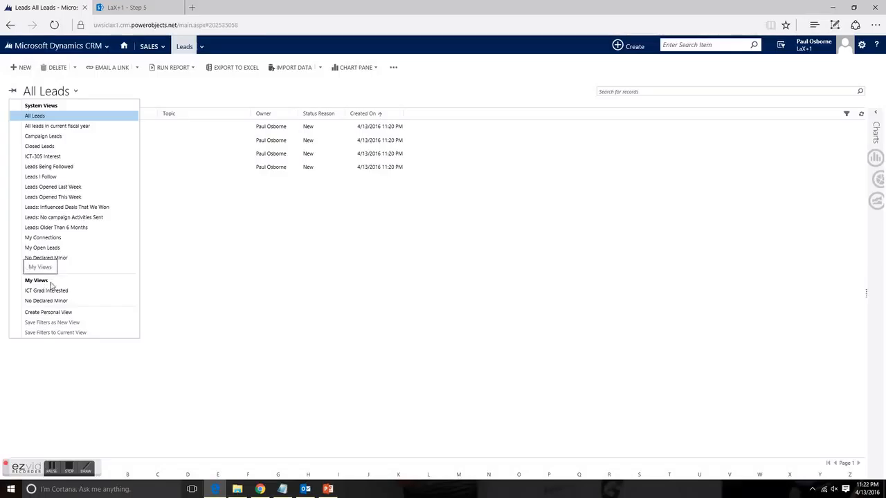
click(38, 292)
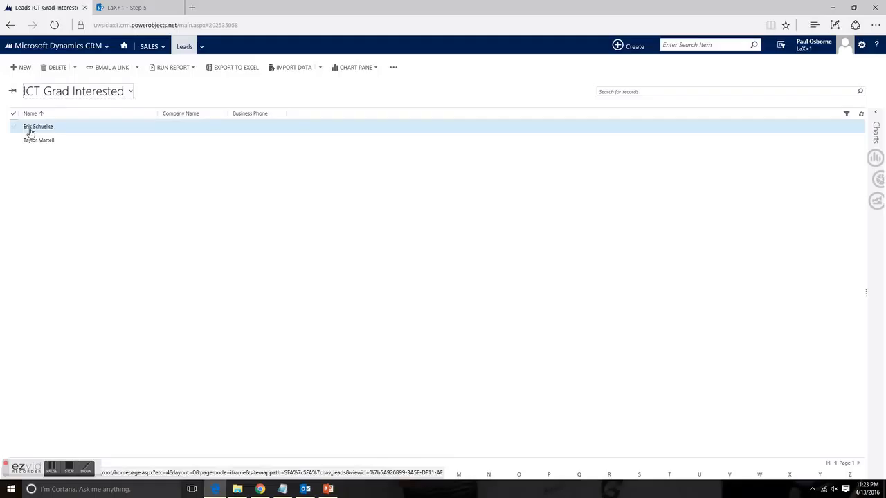
click(123, 94)
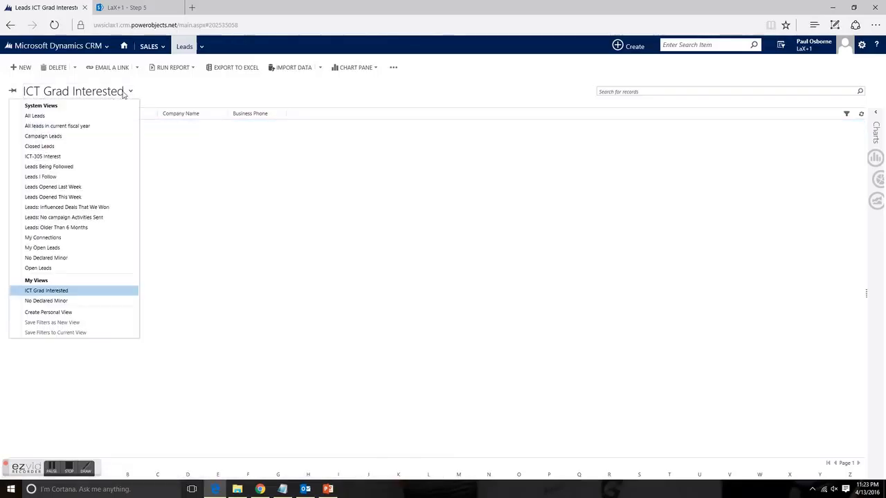
click(40, 158)
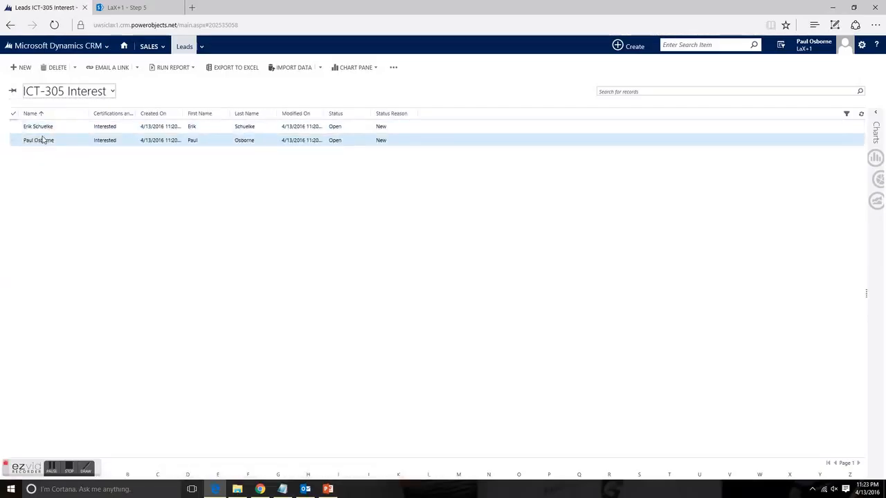
click(111, 94)
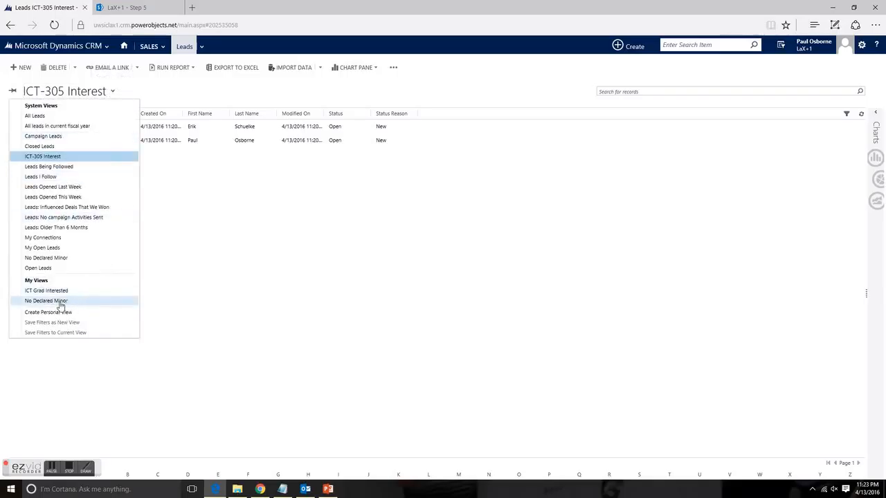
click(60, 301)
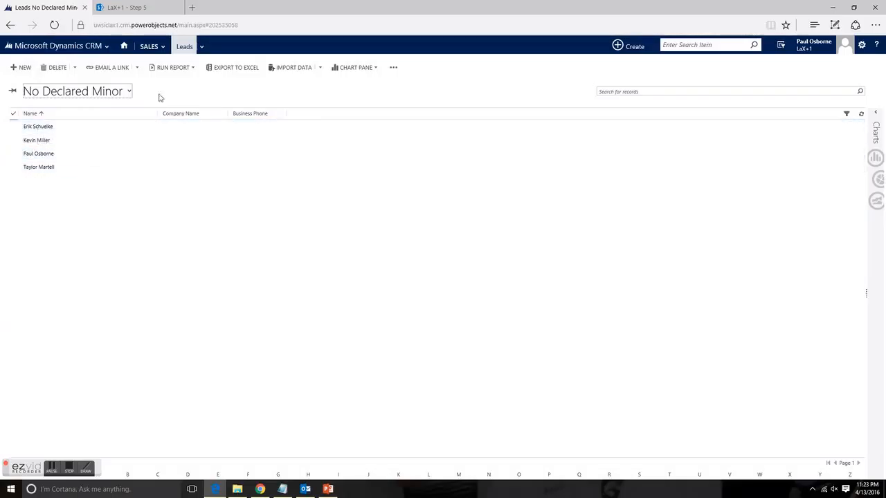
Go to the marketing lists in the Sales area and open the No Minor Declared list
click(161, 48)
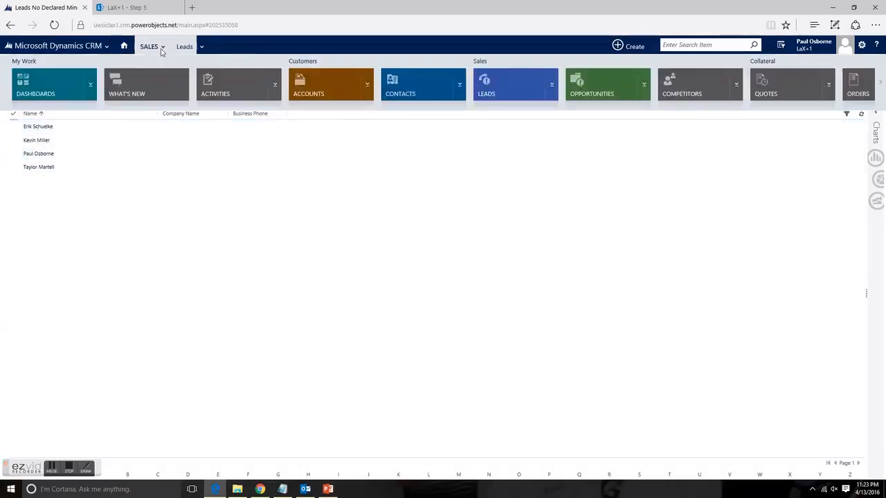
click(880, 83)
click(400, 93)
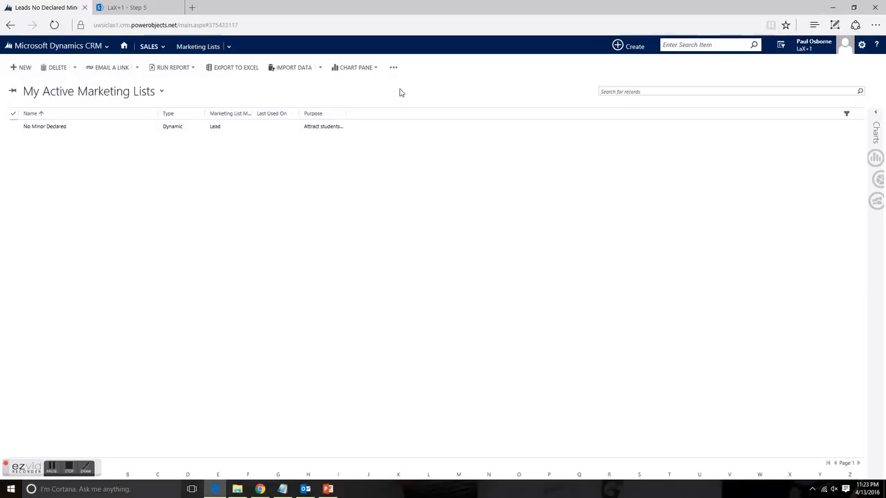
click(44, 128)
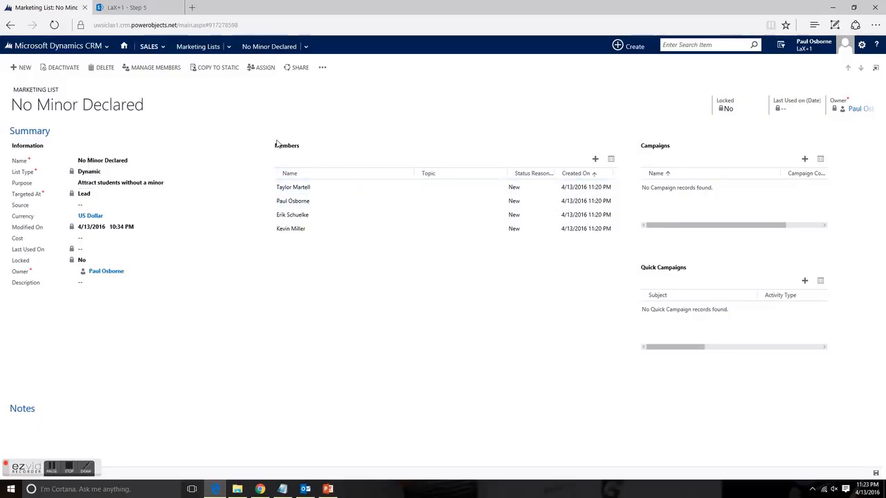
Examine the query criteria that define the marketing list's members, and close the query without changing it
click(596, 160)
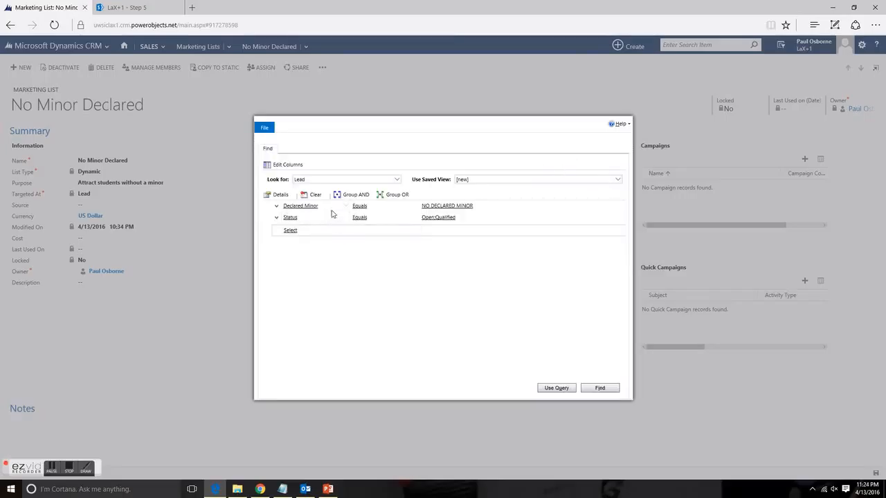
click(437, 207)
click(265, 128)
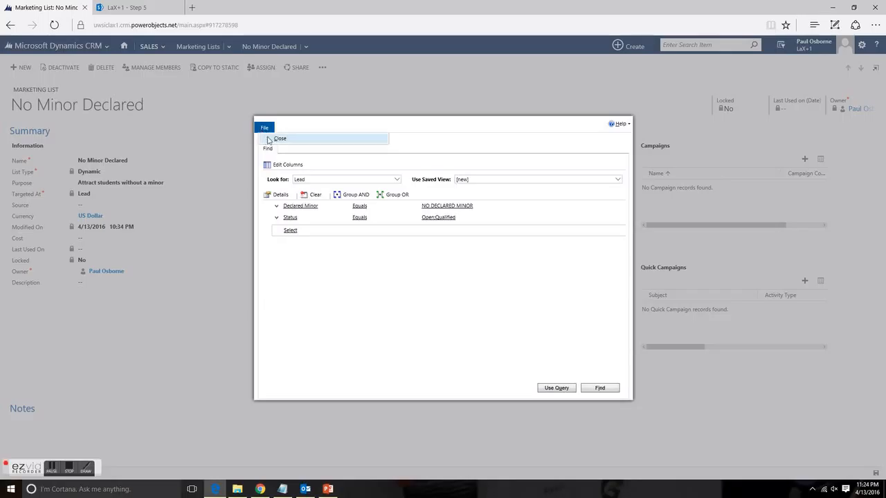
click(272, 141)
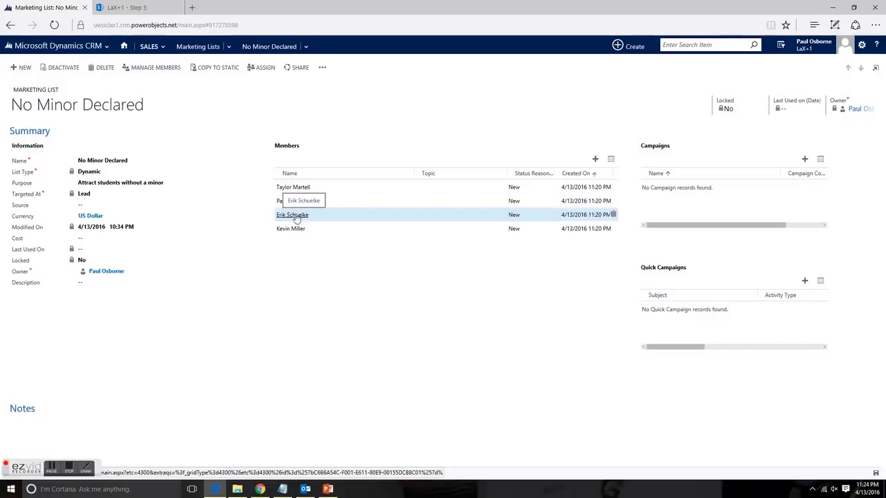
click(160, 47)
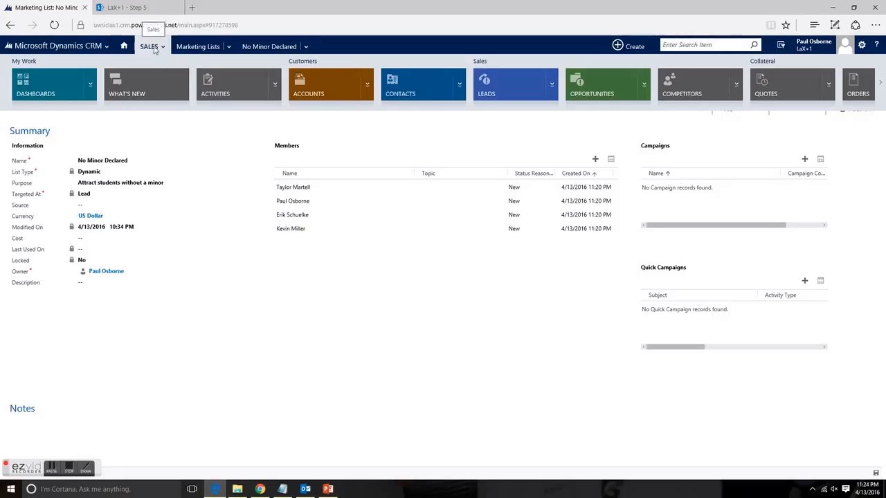
click(339, 303)
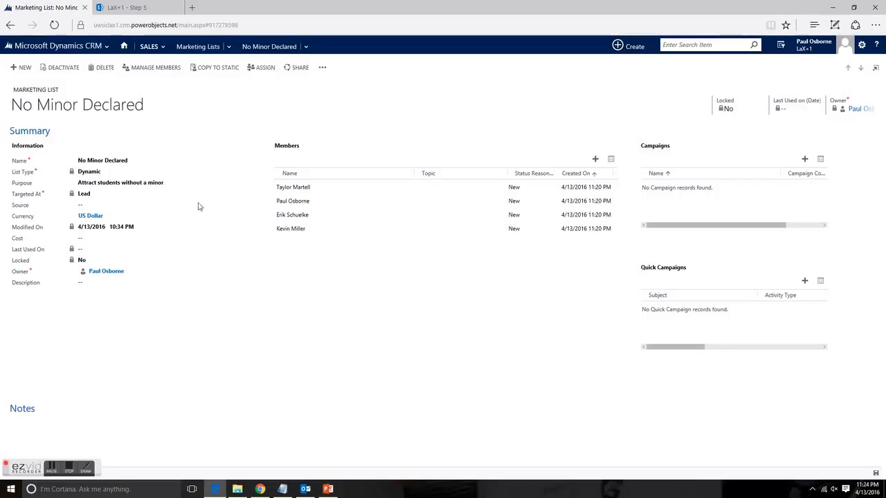
Examine the available mail merge types for the marketing list's members, and close Mail Merge without downloading anything
click(322, 68)
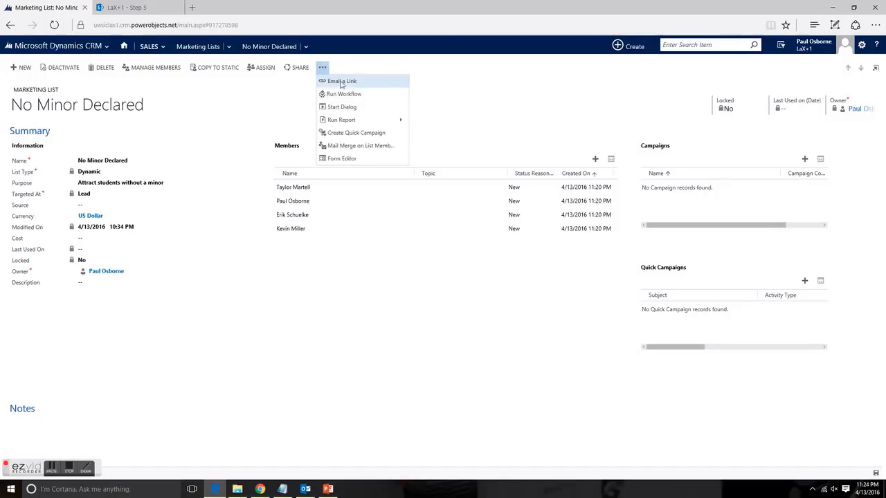
click(371, 147)
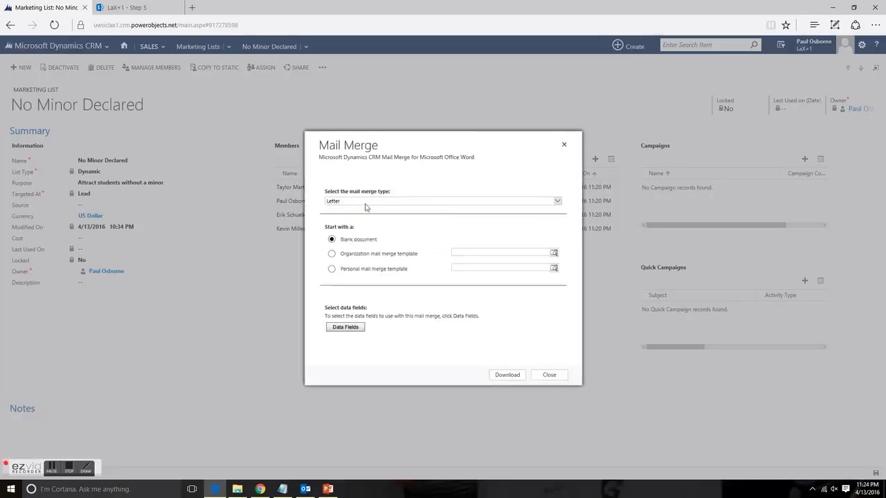
click(367, 202)
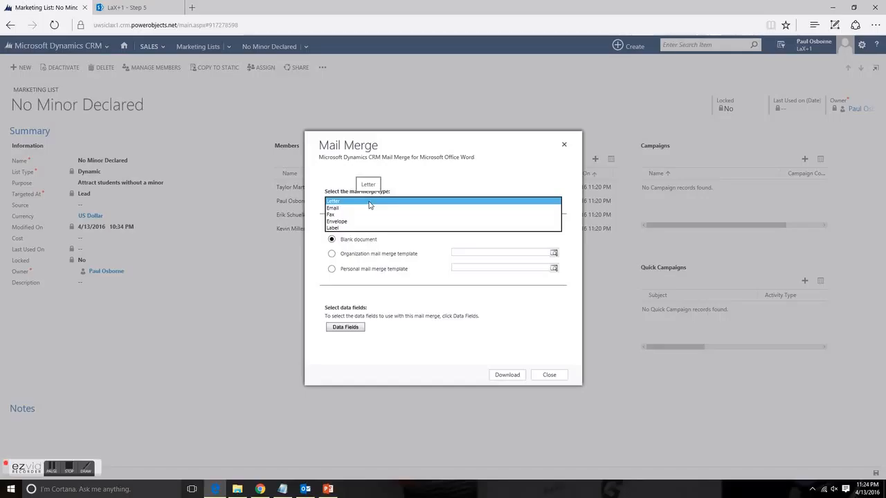
click(416, 183)
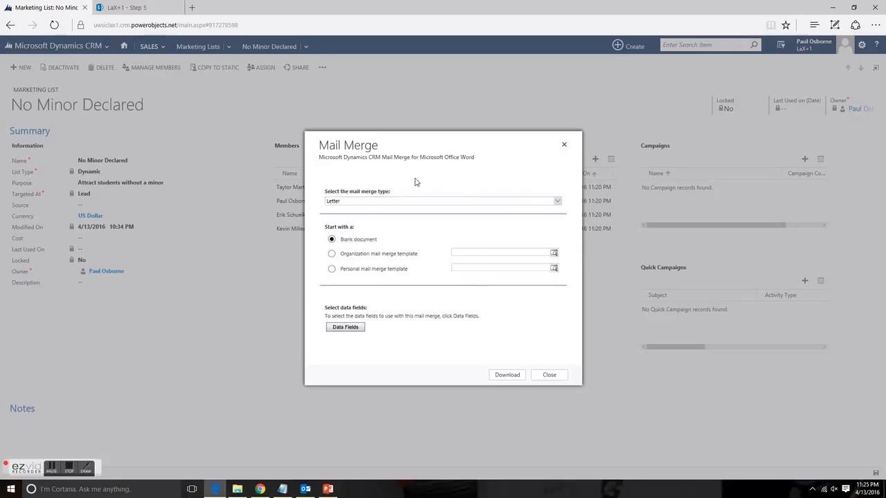
click(554, 376)
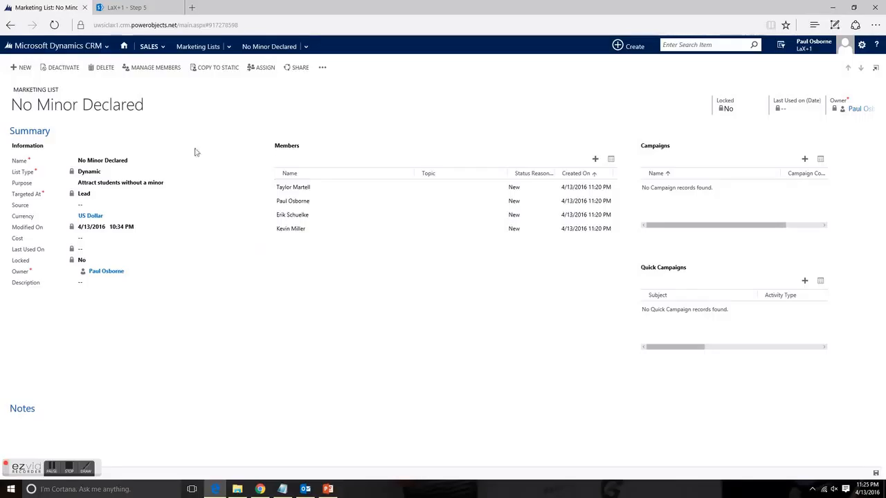
Return to the leads, switch to the All Leads view, and review an imported lead's contact details and program interests
click(160, 49)
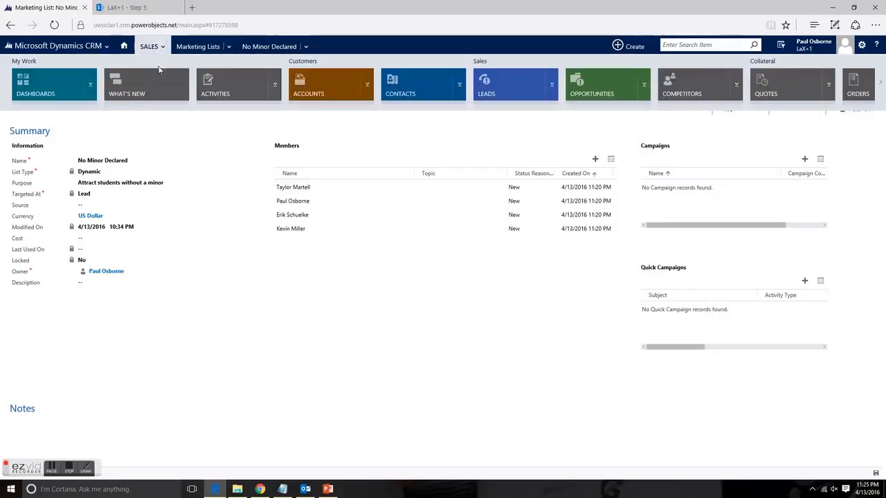
click(486, 94)
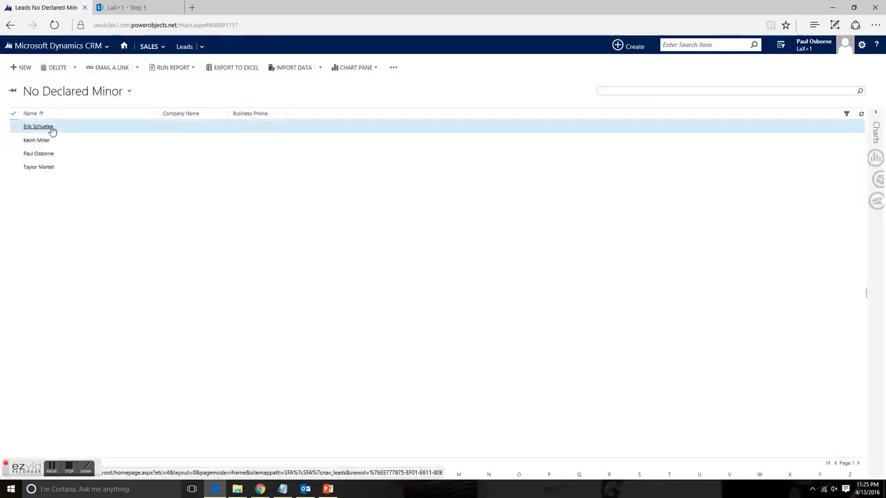
click(129, 94)
click(40, 117)
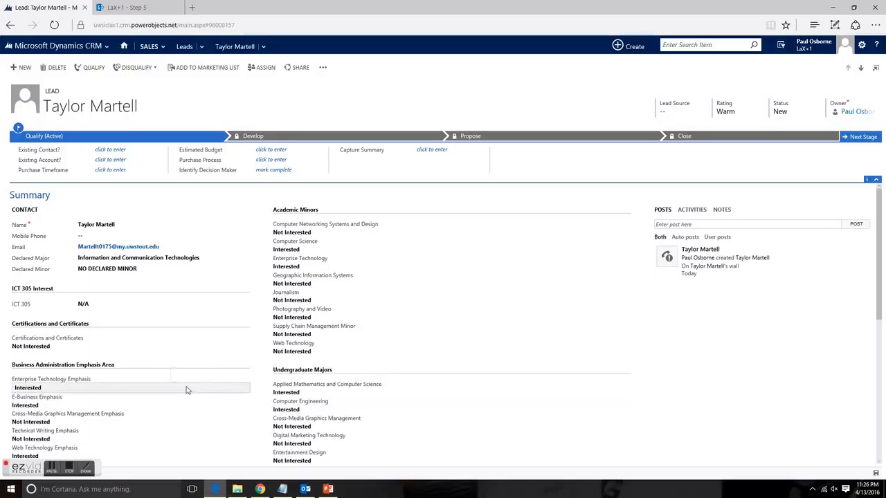
Switch to PowerPoint to show the title slide "LaX+1 Creative Solution using CRM Step 5 – Improve the Process"
click(328, 490)
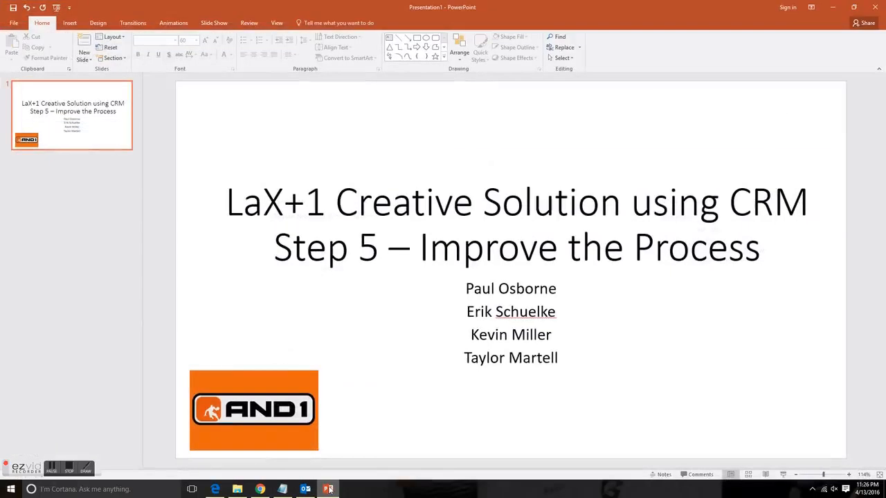
click(67, 469)
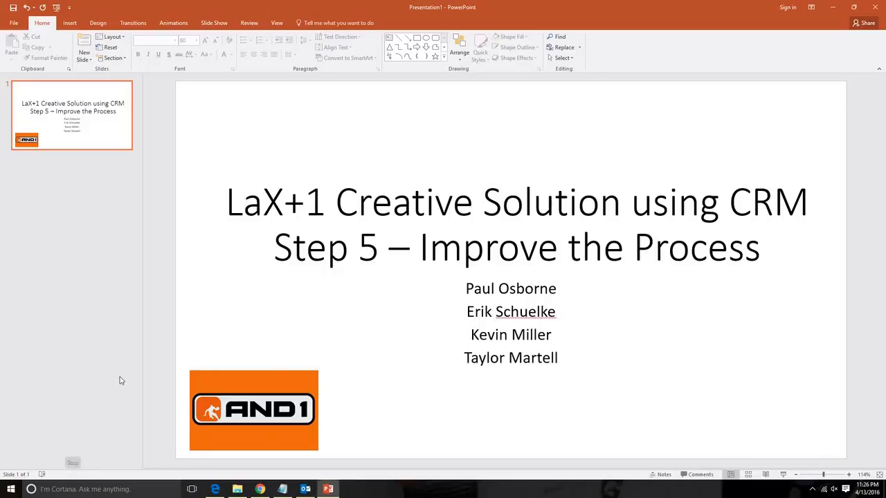